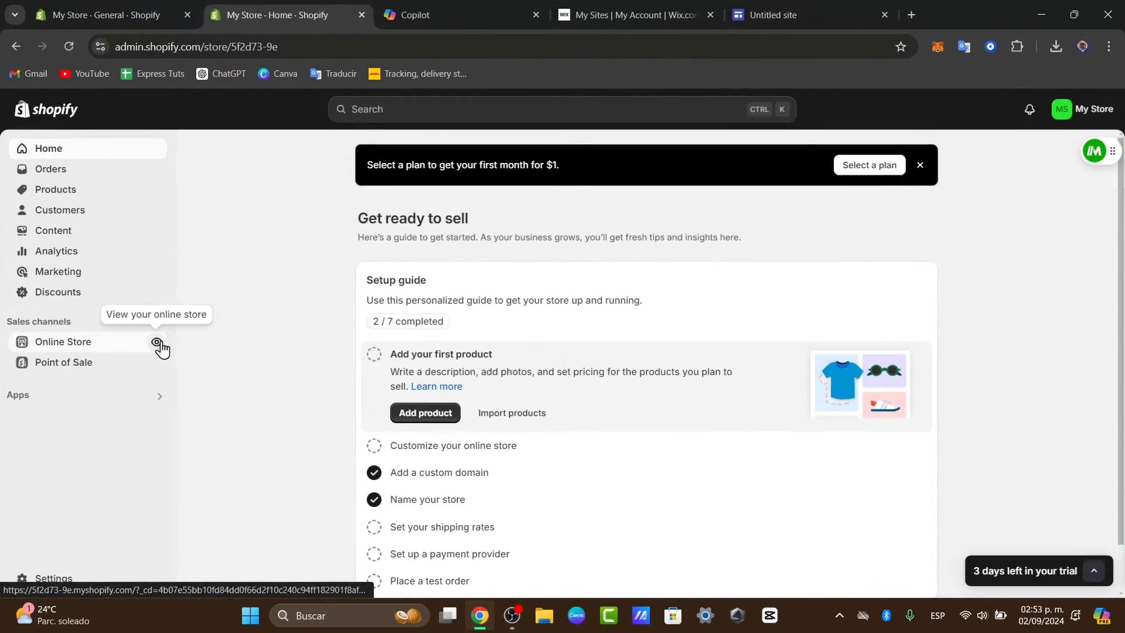
Preview the online store, and examine the Dawn theme's home page header and footer in the theme editor.
left_click(200, 340)
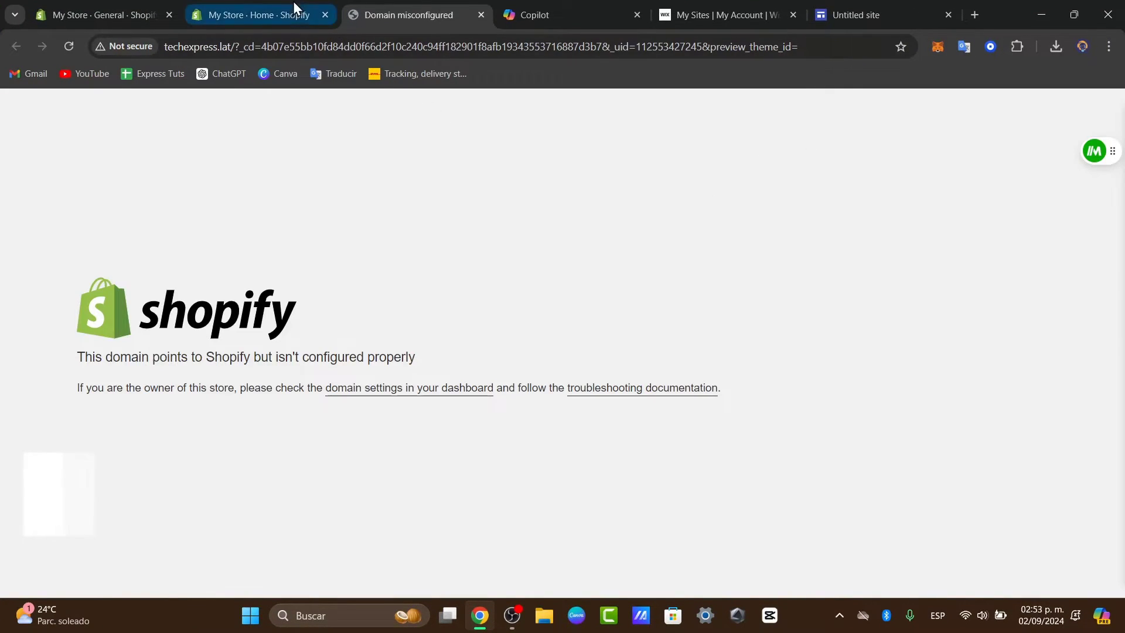
left_click(285, 2)
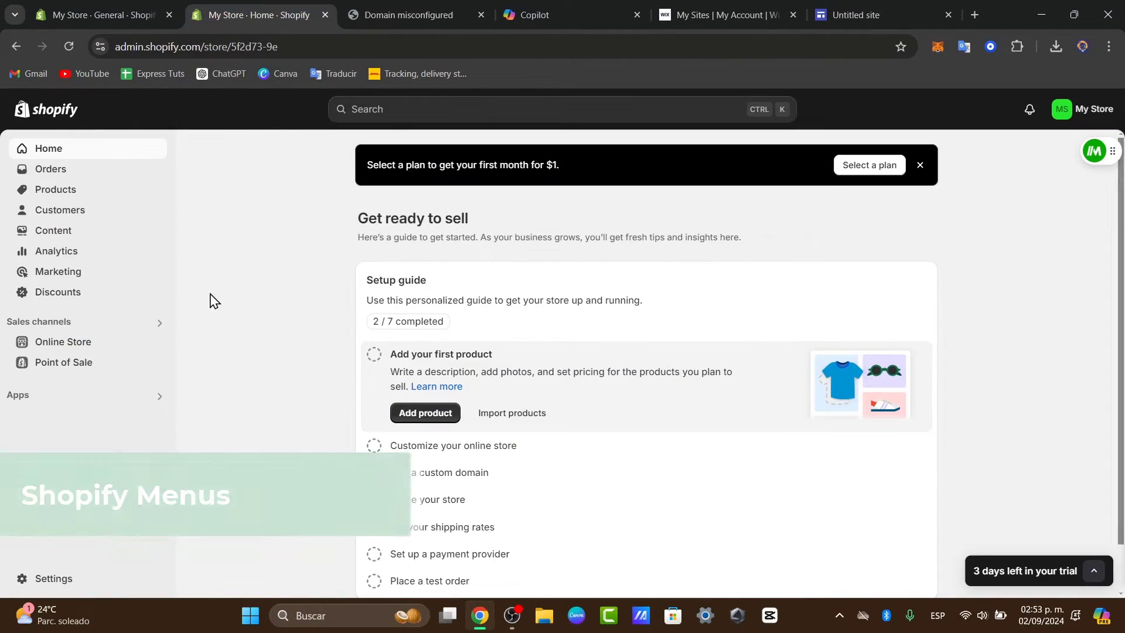
left_click(92, 346)
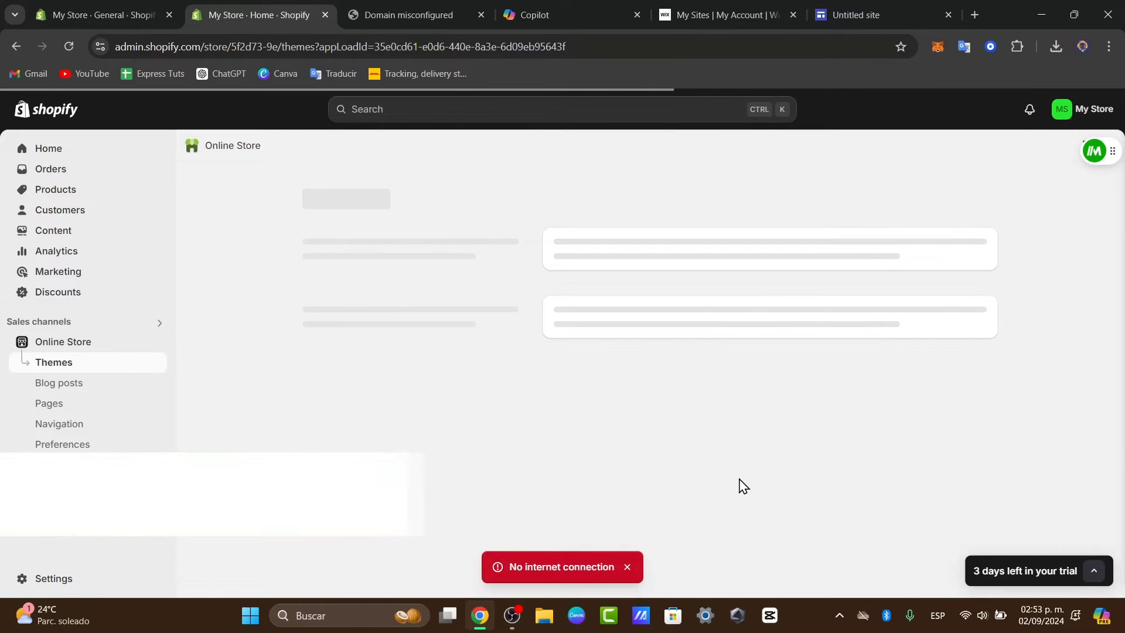
left_click(942, 516)
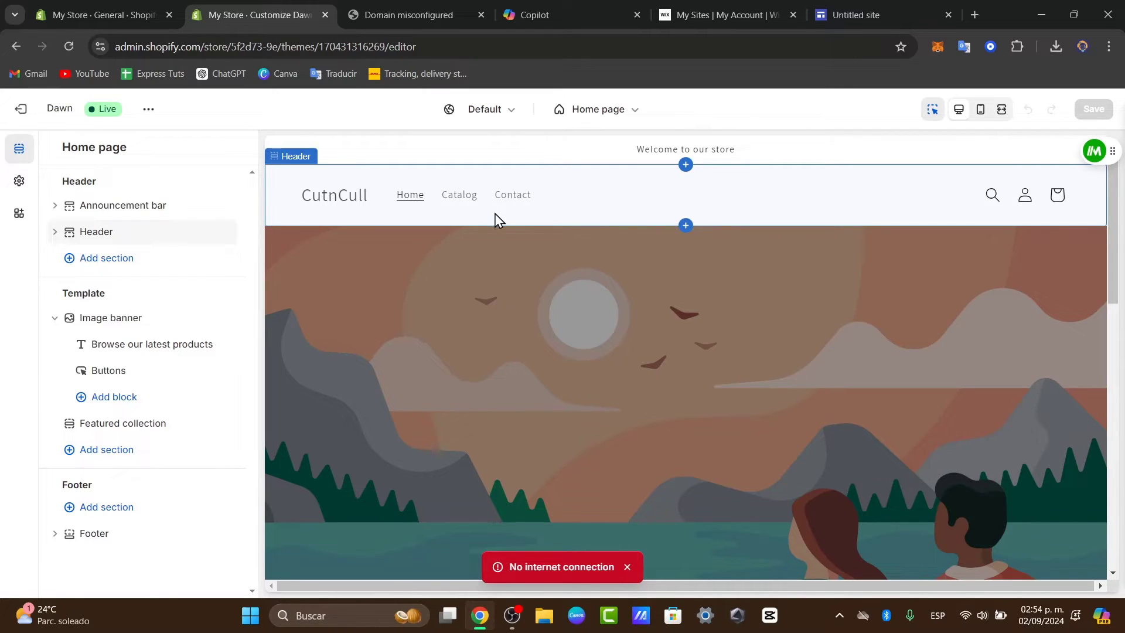
scroll(527, 231, "down", 10)
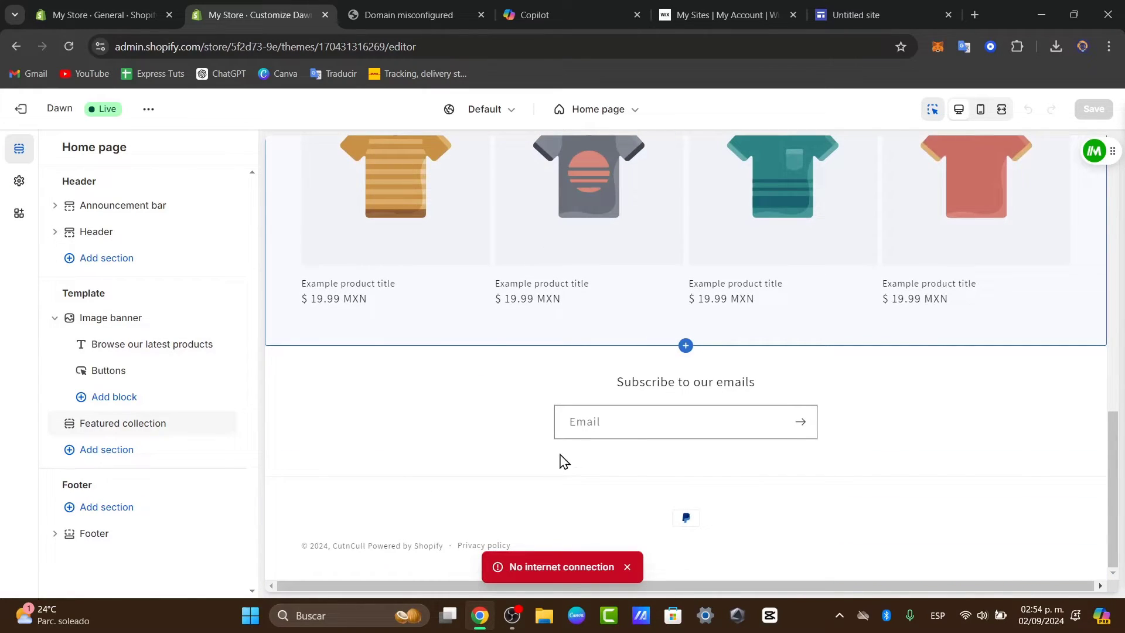
left_click(461, 426)
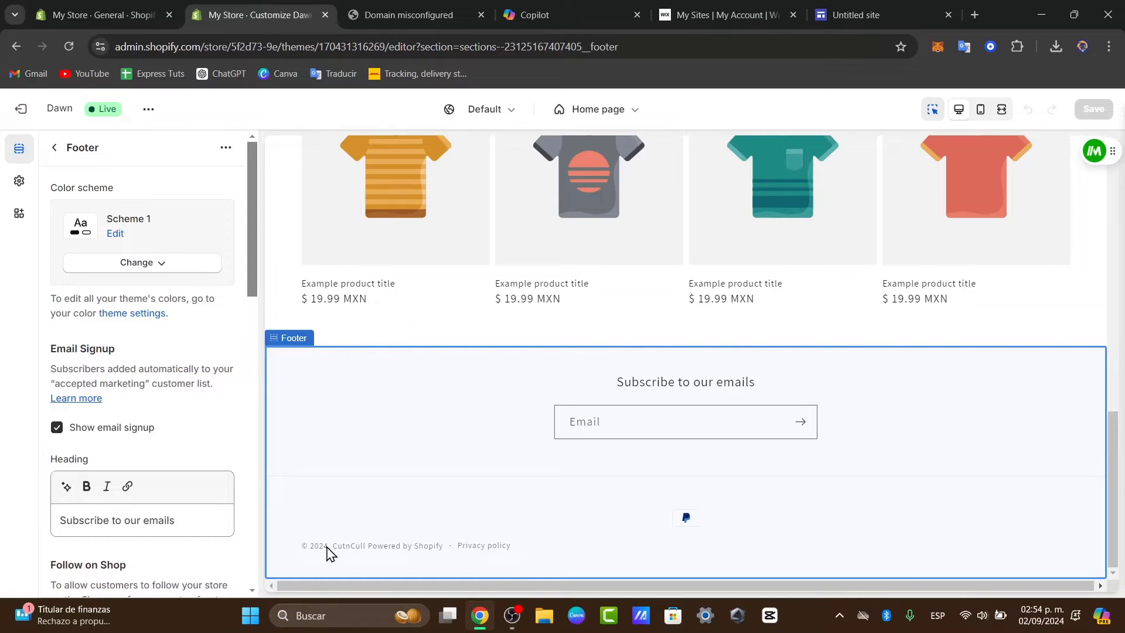
left_click(20, 109)
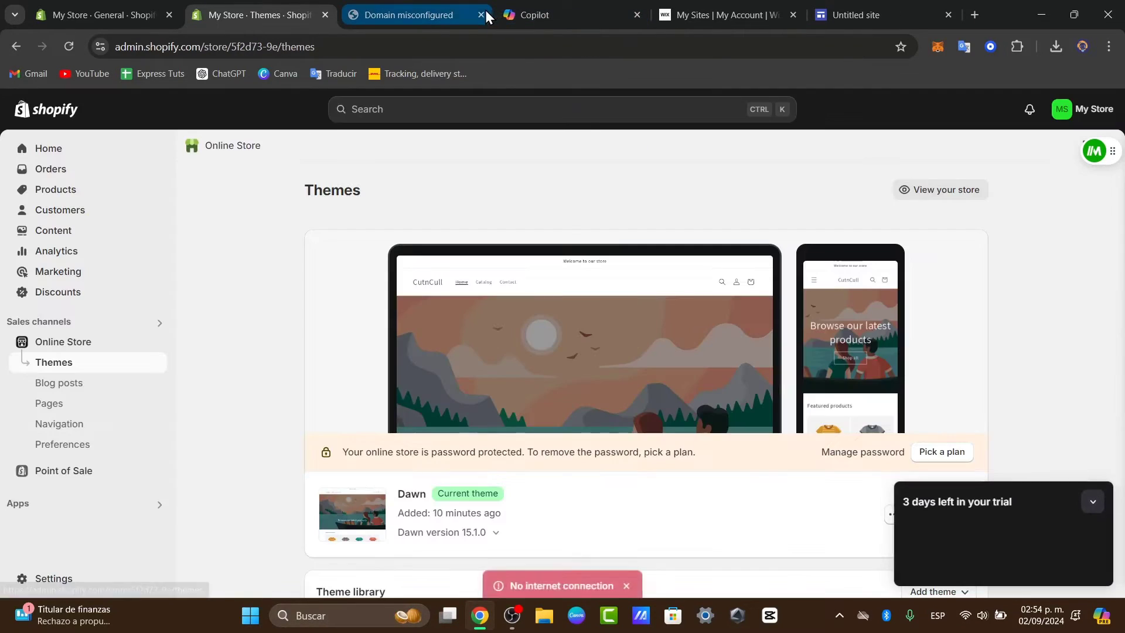
Close the Domain misconfigured, Copilot, Wix and Untitled site browser tabs.
left_click(481, 15)
left_click(480, 16)
left_click(480, 15)
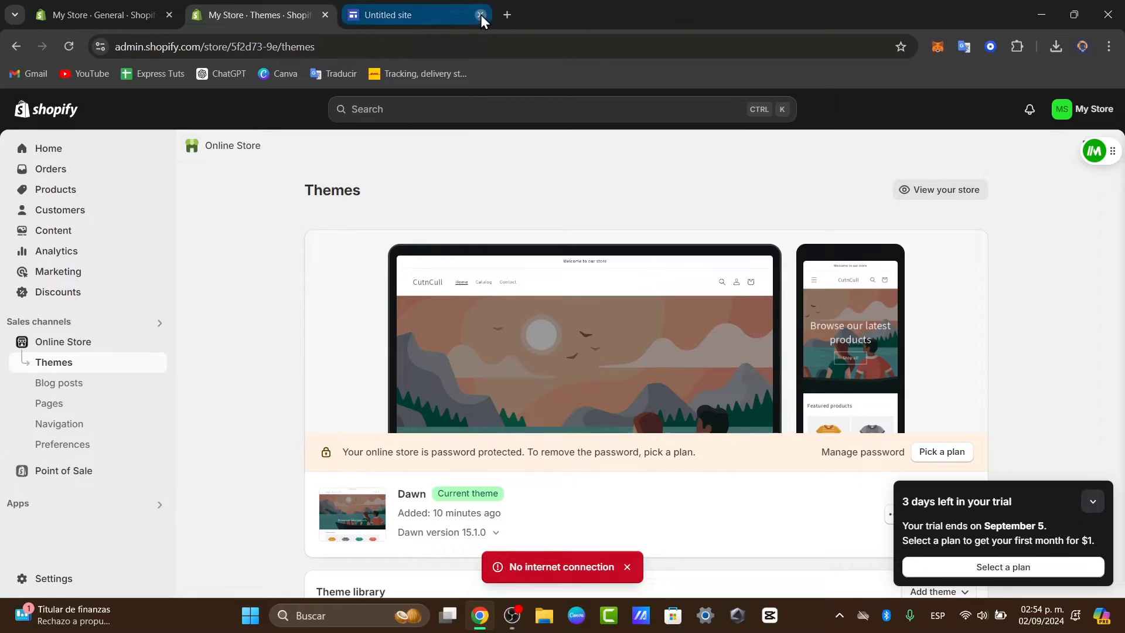
left_click(480, 15)
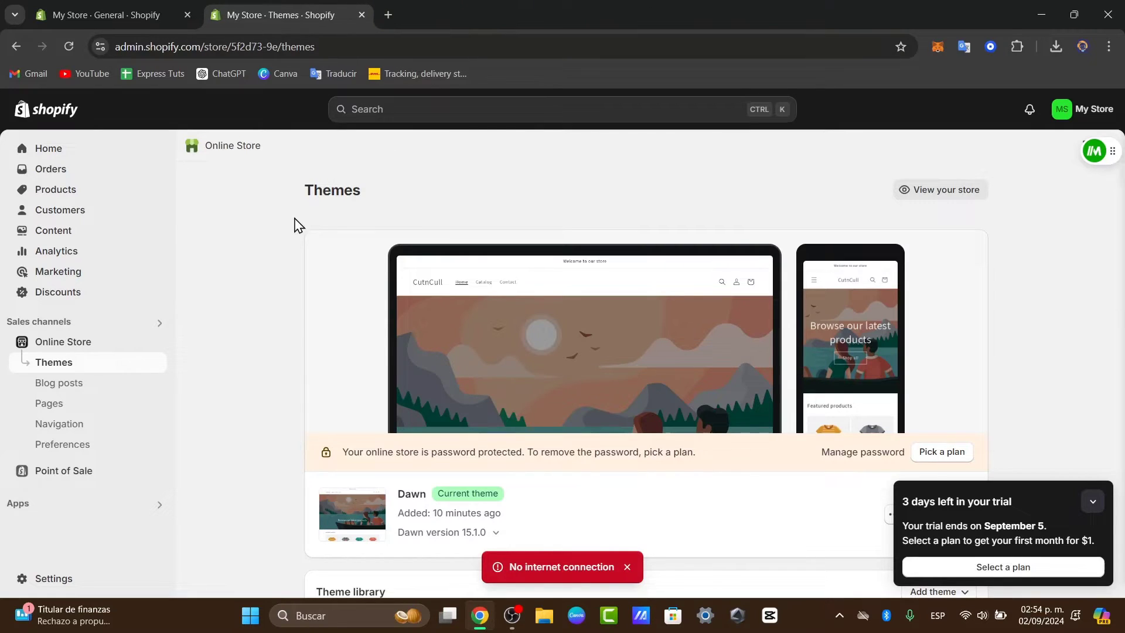
Collapse the trial notice and open the online store's Navigation settings.
left_click(135, 153)
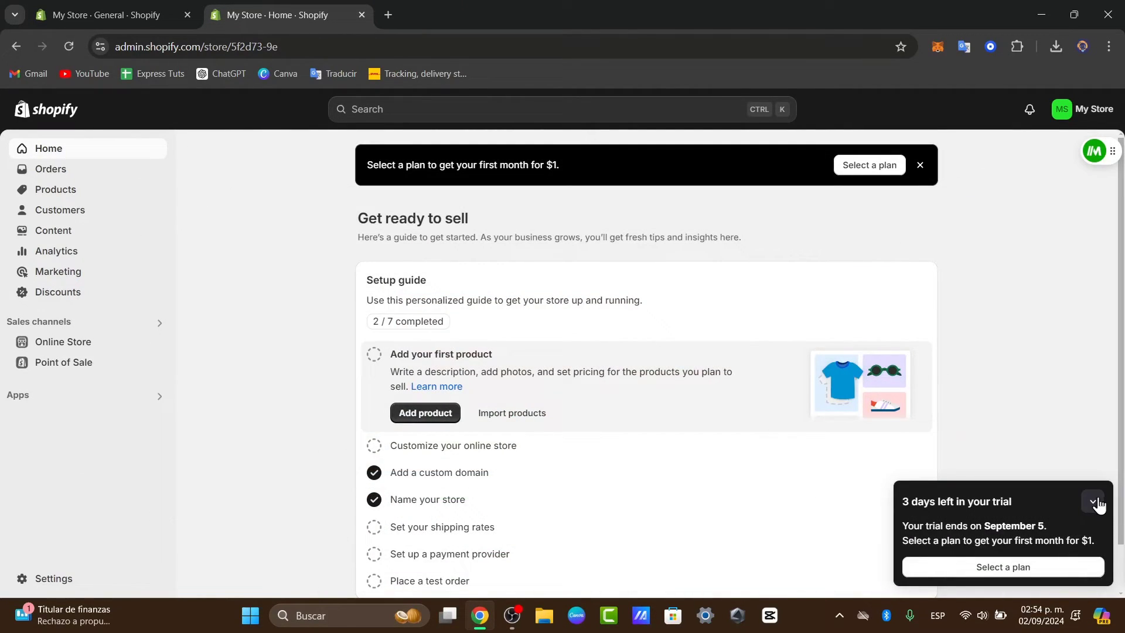
left_click(1093, 502)
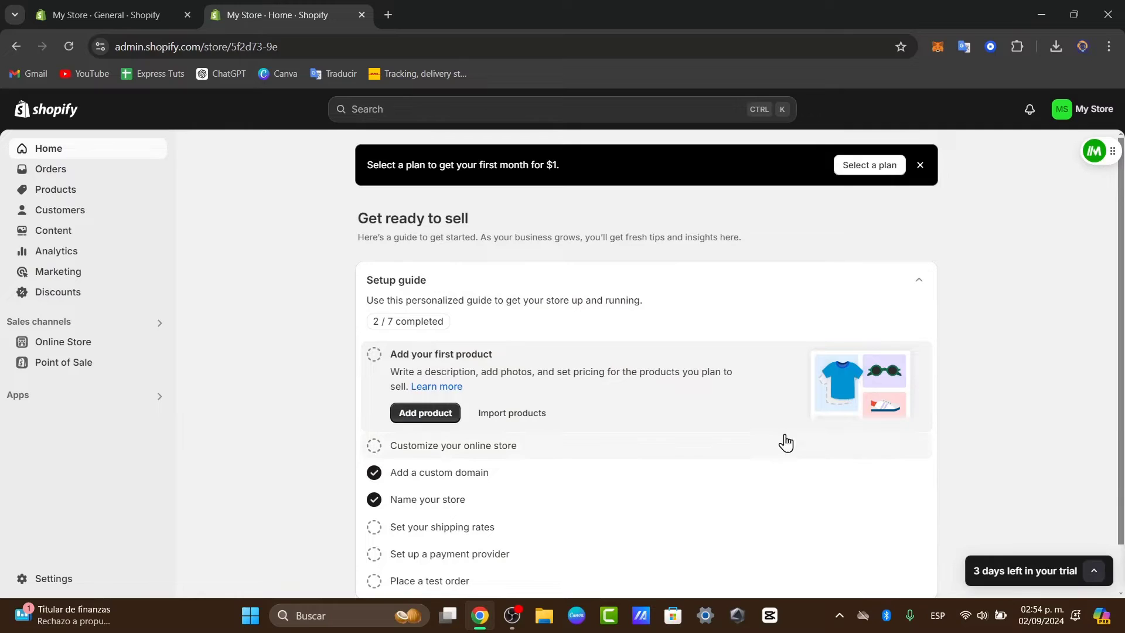
left_click(49, 345)
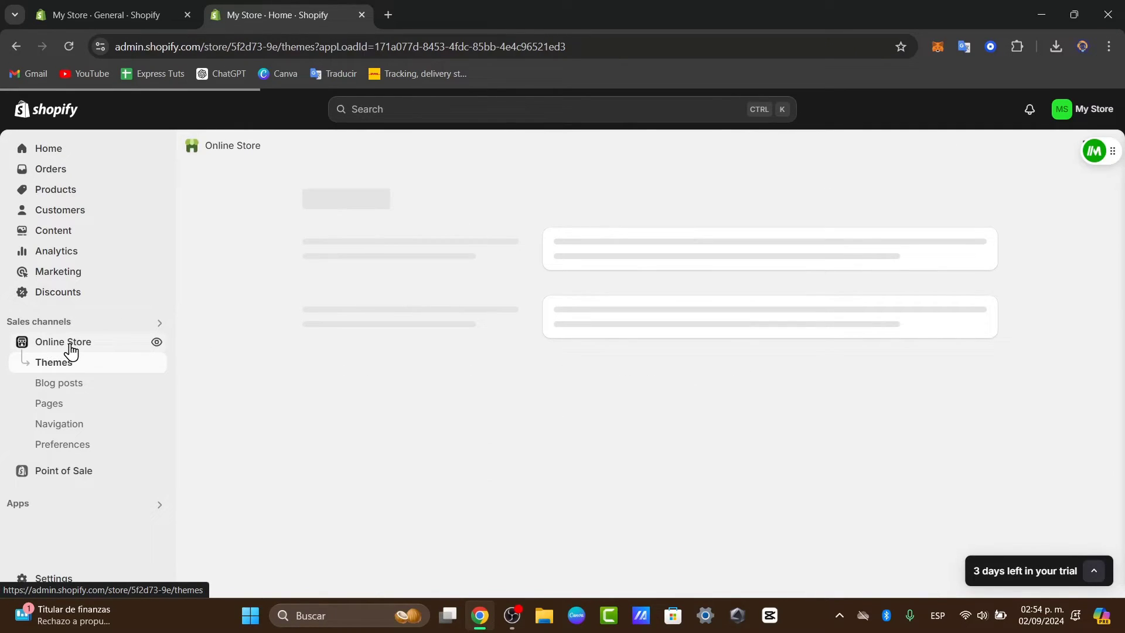
left_click(89, 431)
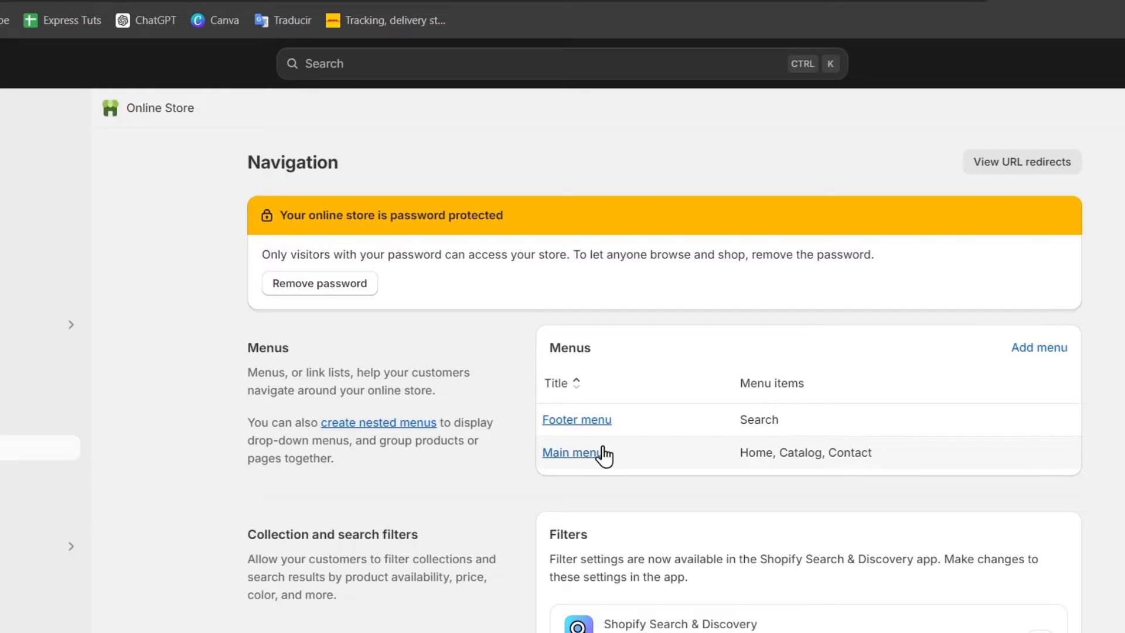
Start a new navigation menu and title it Resources.
left_click(1031, 351)
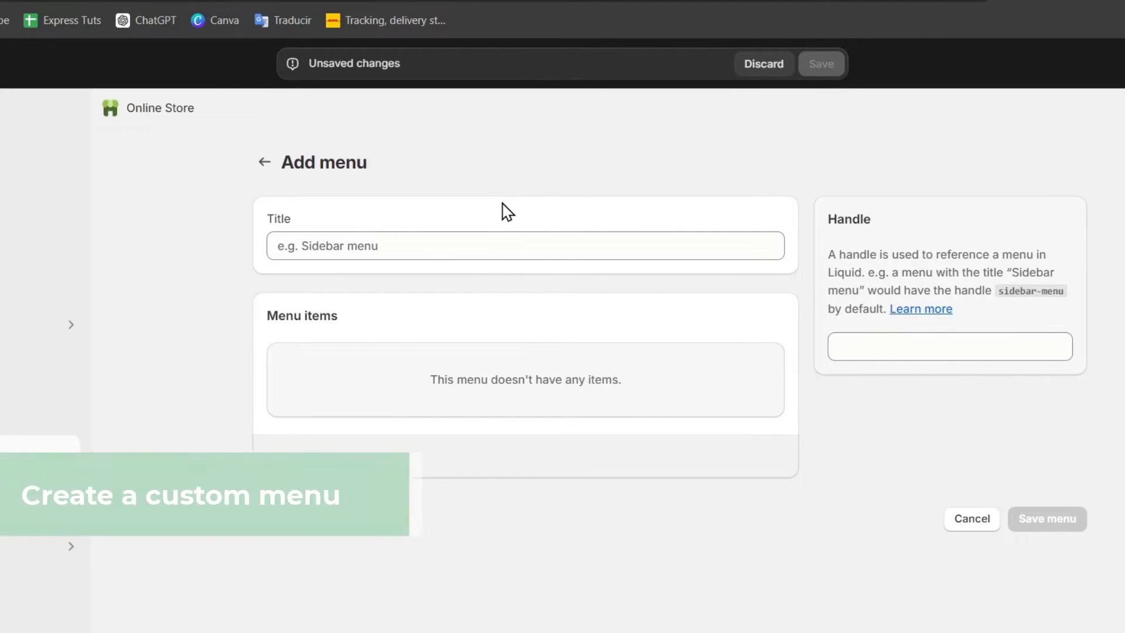
left_click(379, 244)
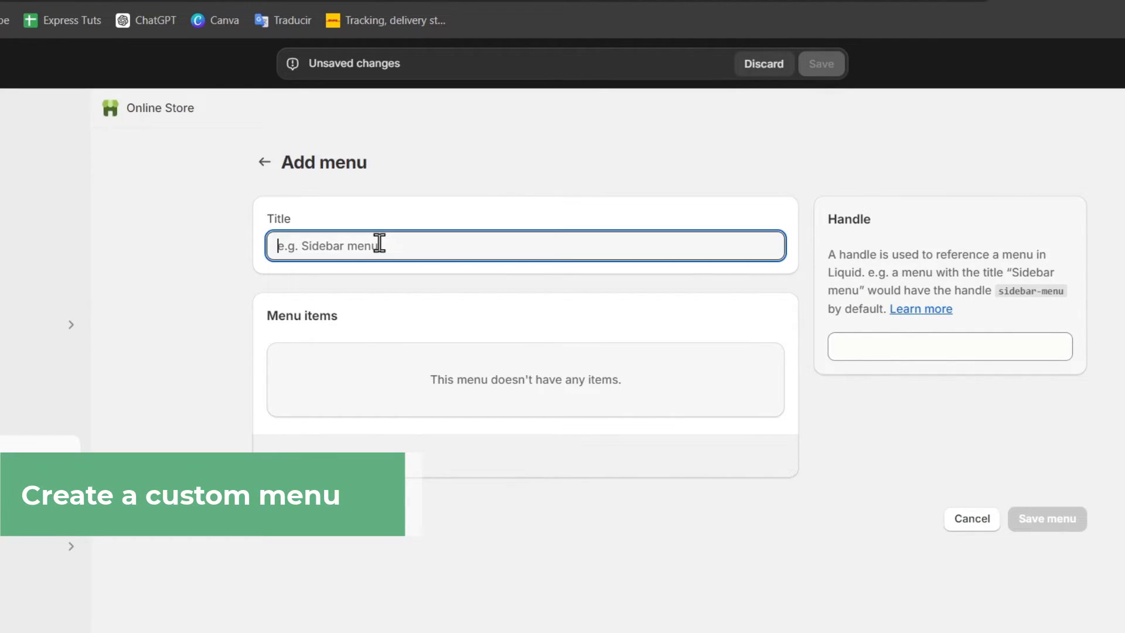
type("Resources")
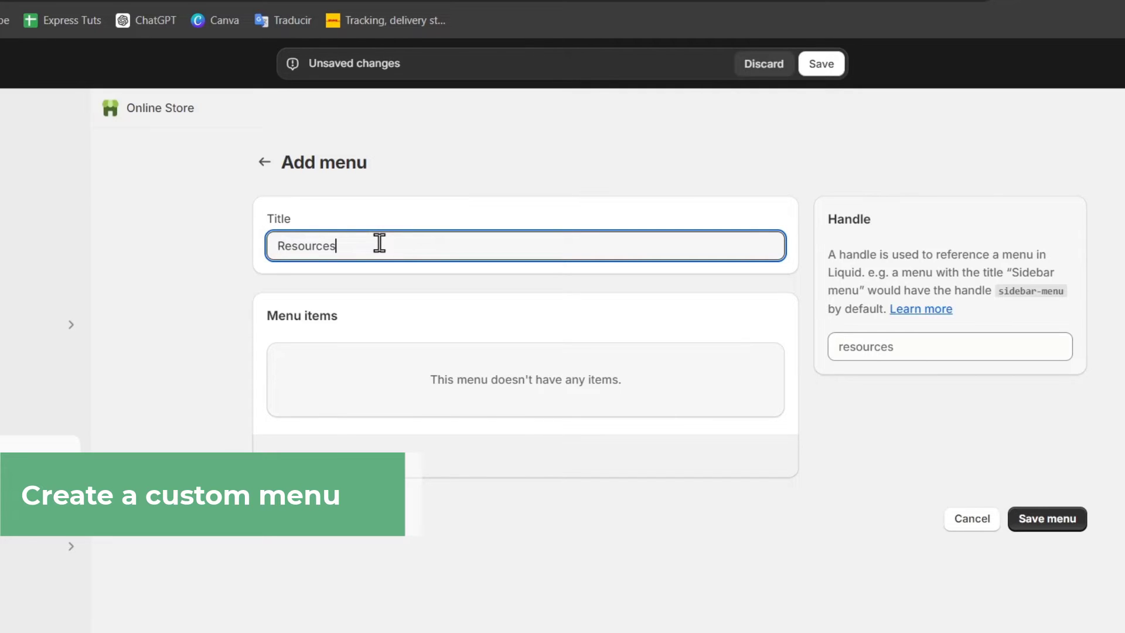
left_click(431, 303)
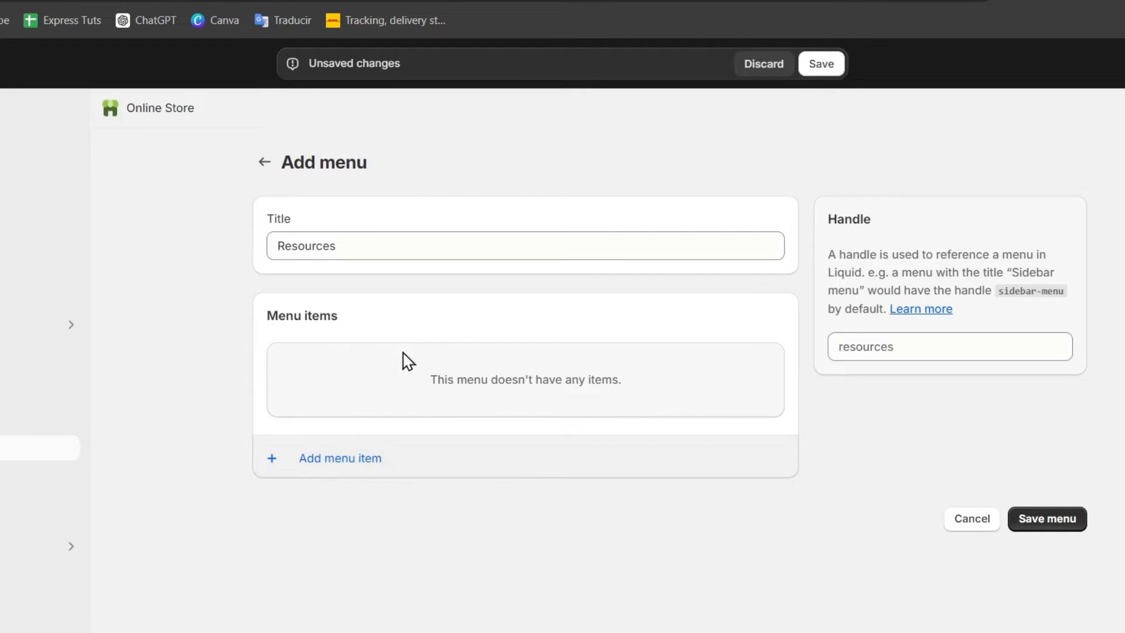
Add a menu item named Home to the Resources menu, linked to the Home page.
left_click(381, 459)
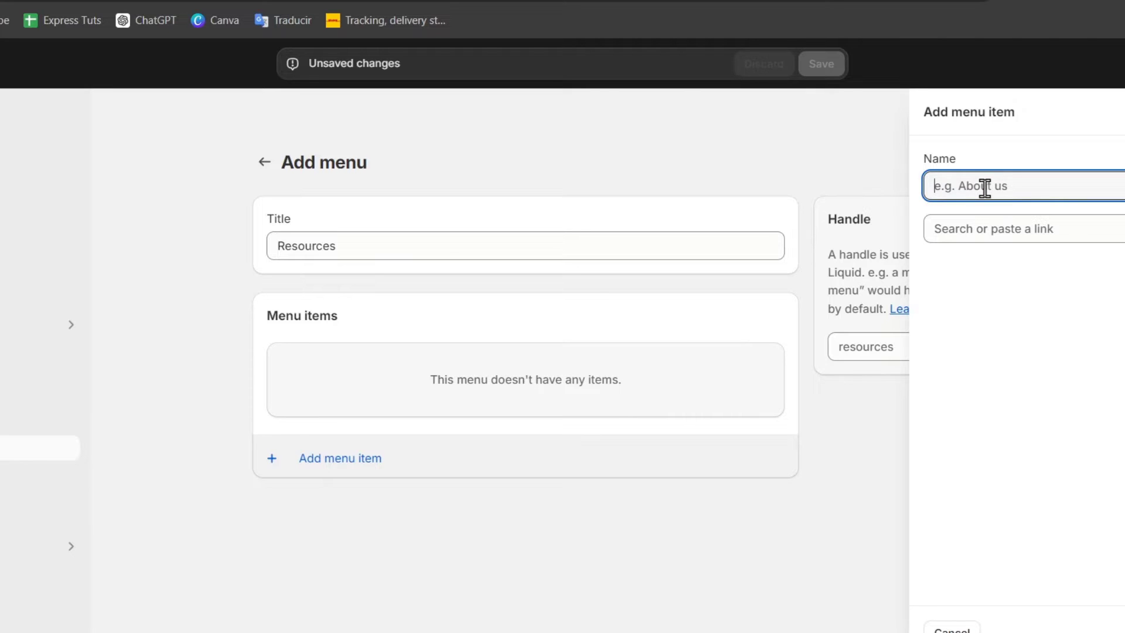
type("H")
key("BackSpace")
type("Home")
left_click(990, 229)
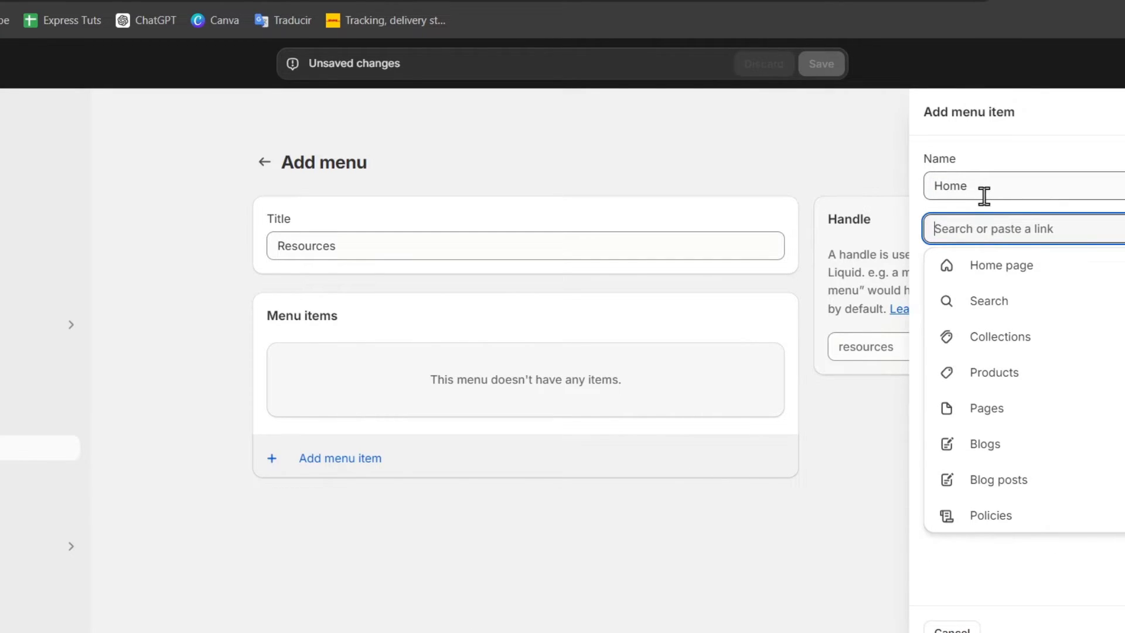
left_click(1004, 266)
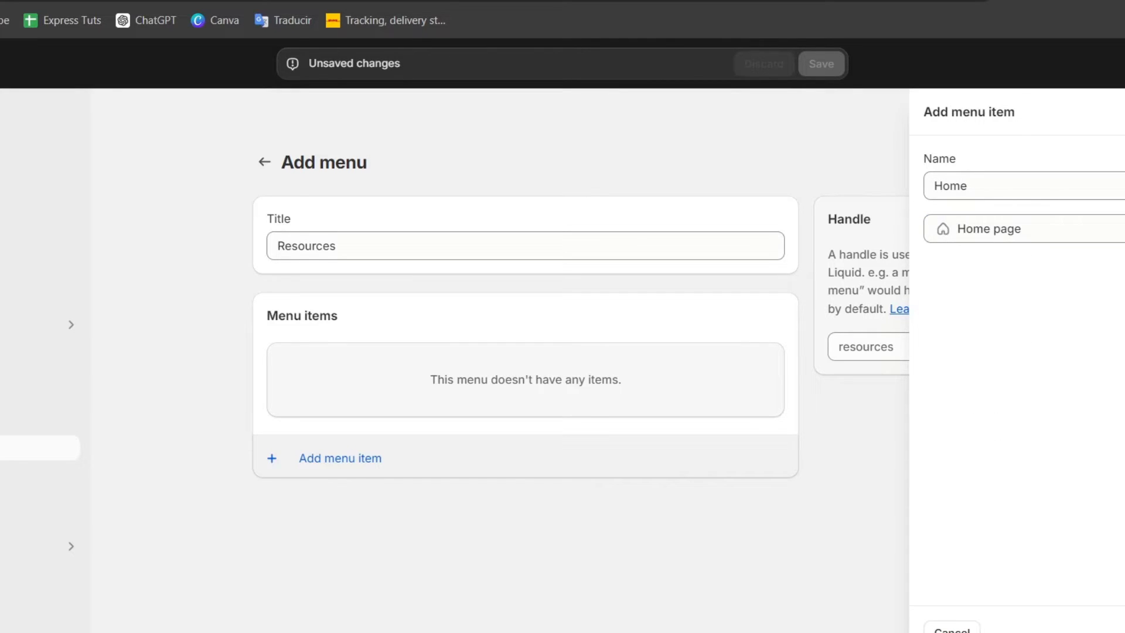
left_click(1121, 630)
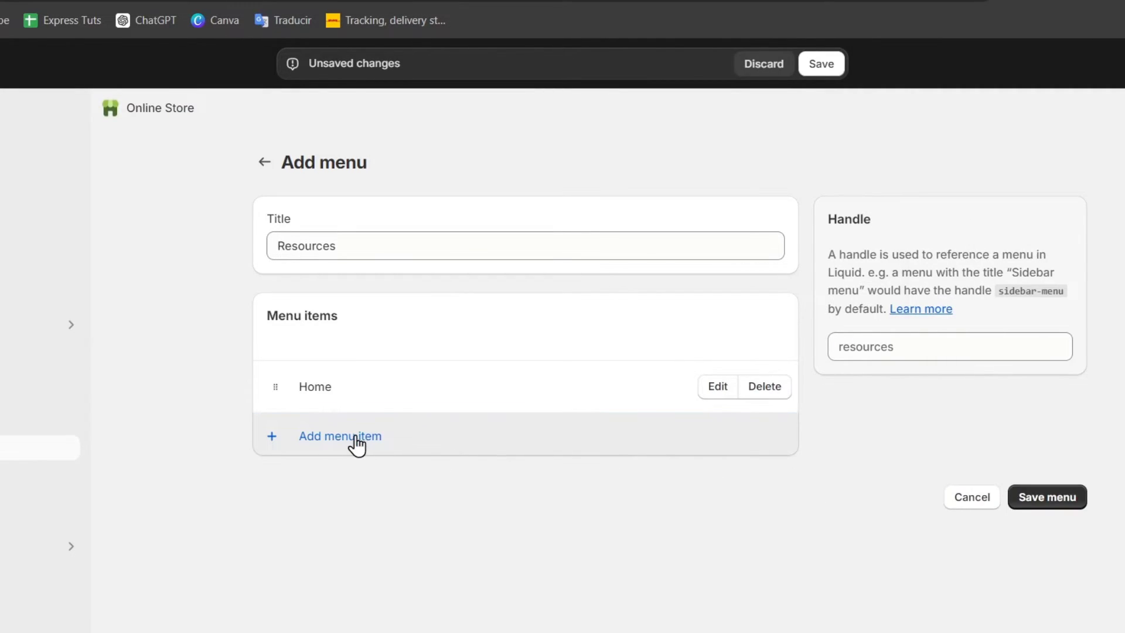
Add a menu item named Collections, linked to All collections.
left_click(362, 437)
left_click(1023, 230)
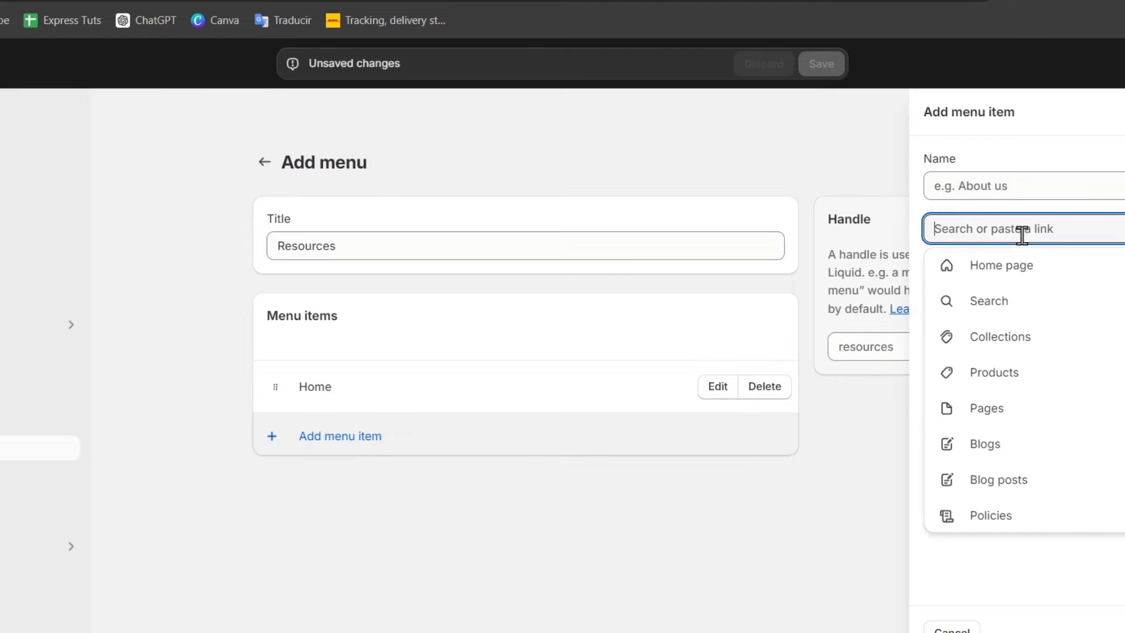
left_click(1052, 339)
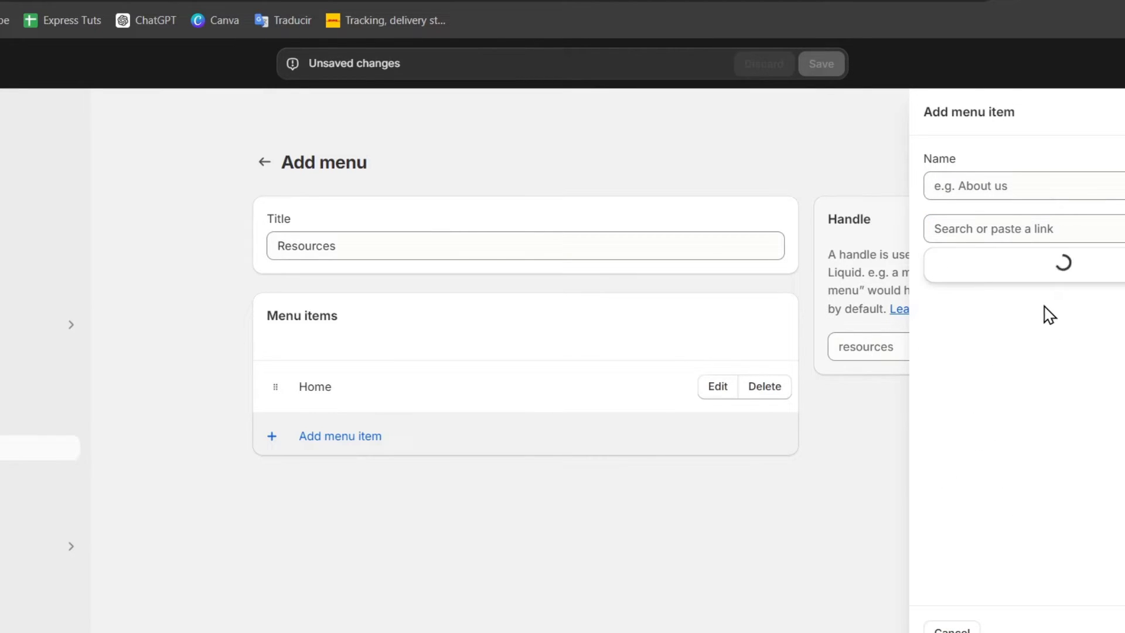
left_click(1025, 309)
double_click(1039, 189)
triple_click(1041, 189)
type("C")
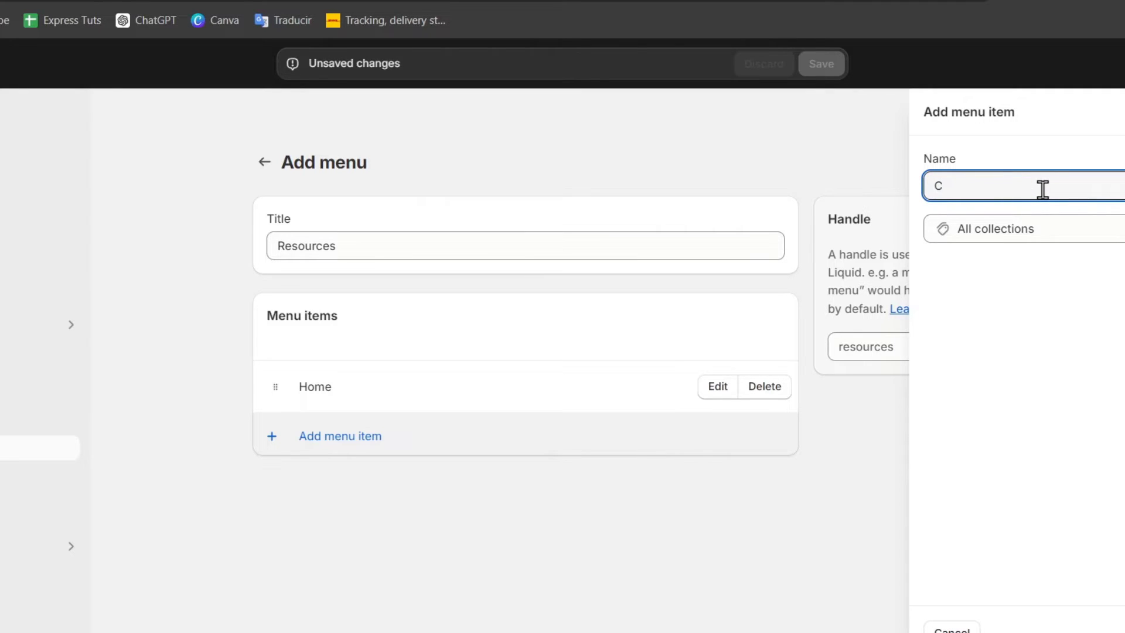
type("ollections")
key("Return")
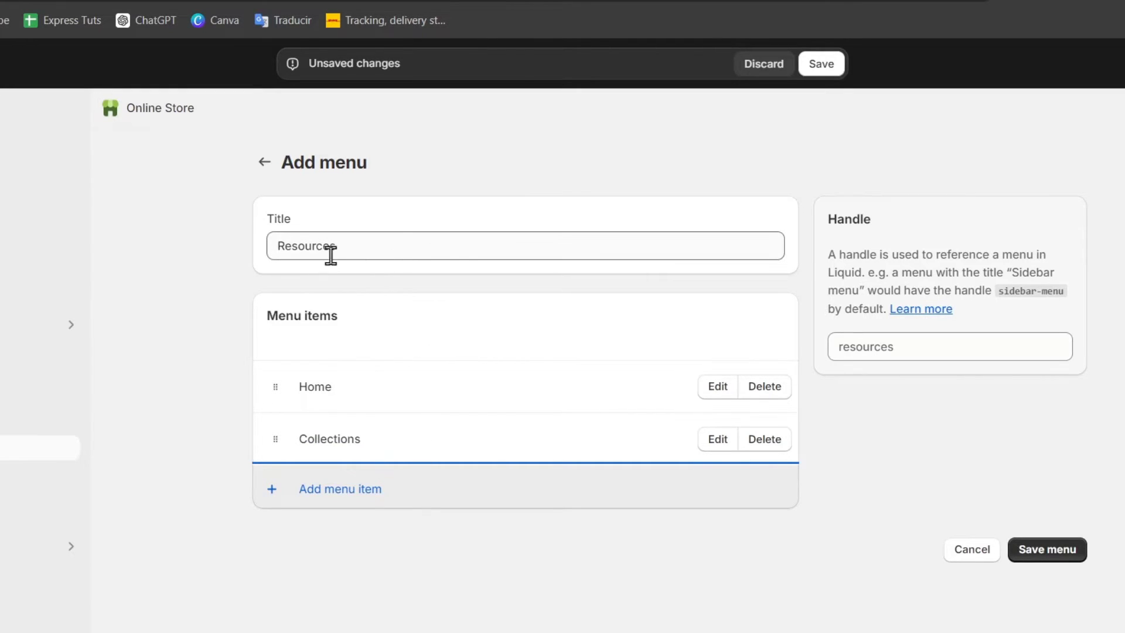
Add a menu item named Blogs, linked to the News blog, and place it above Collections.
left_click(326, 491)
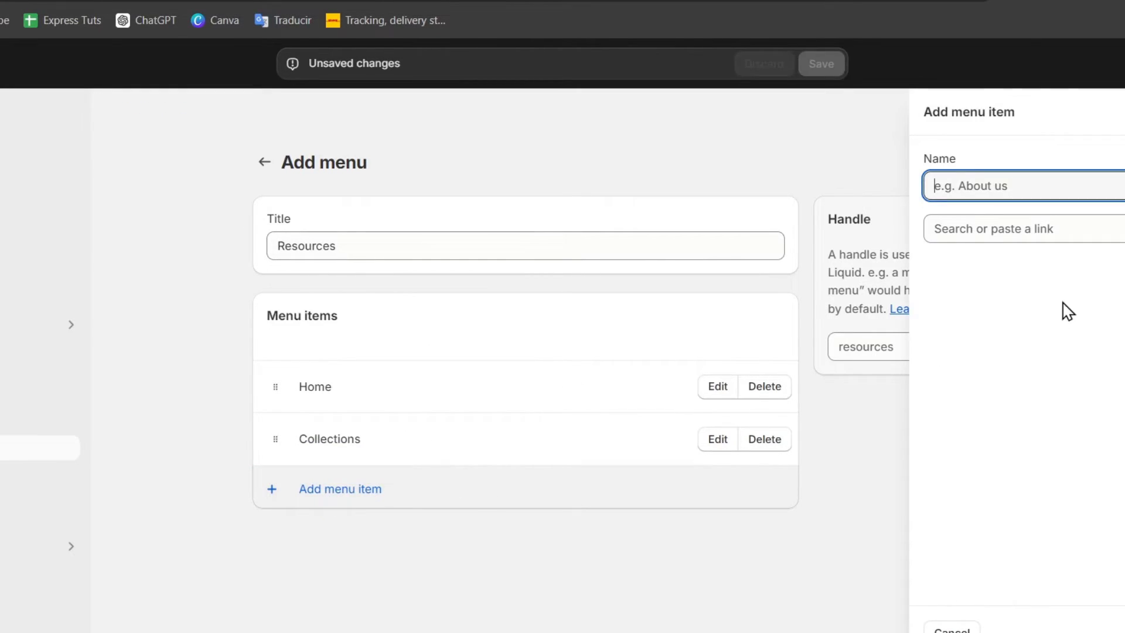
left_click(1050, 228)
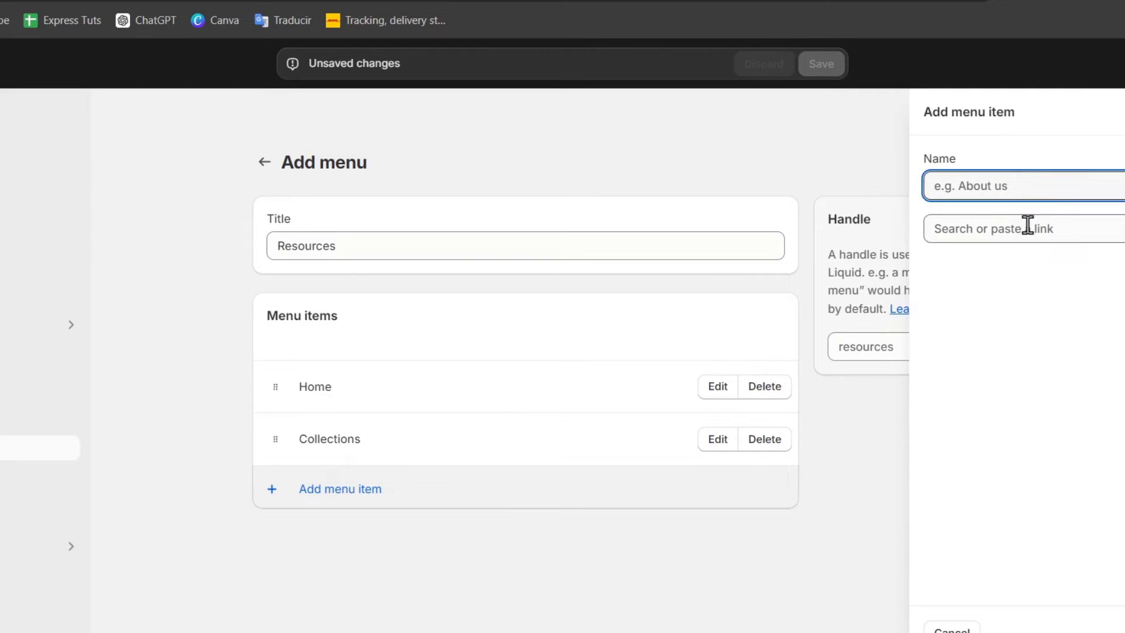
left_click(1026, 228)
left_click(999, 443)
left_click(994, 307)
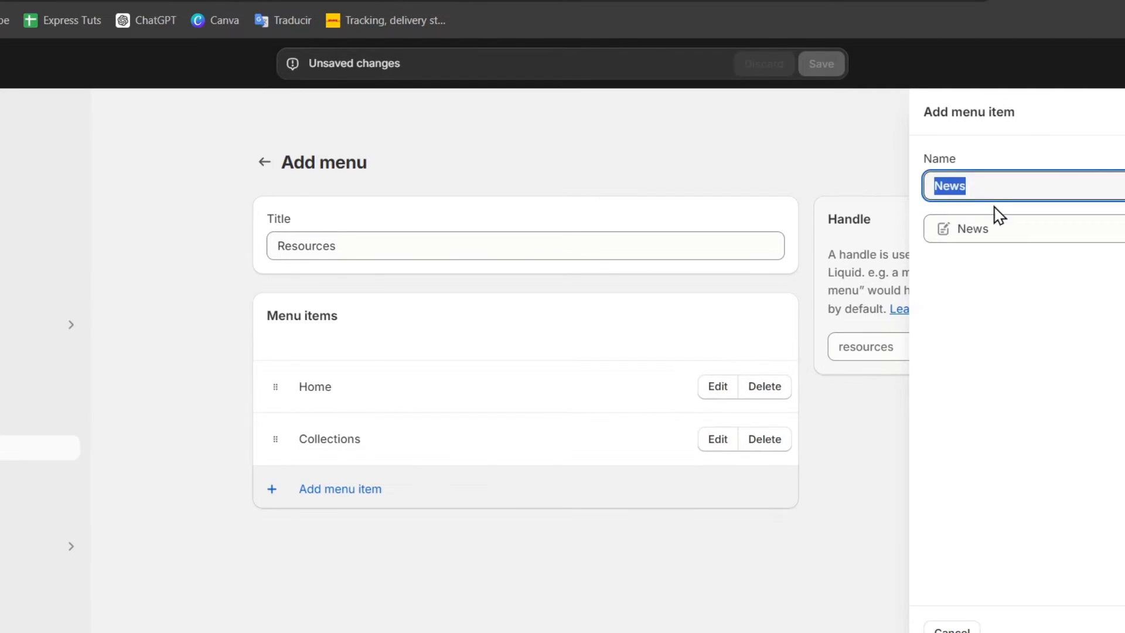
type("Blogs")
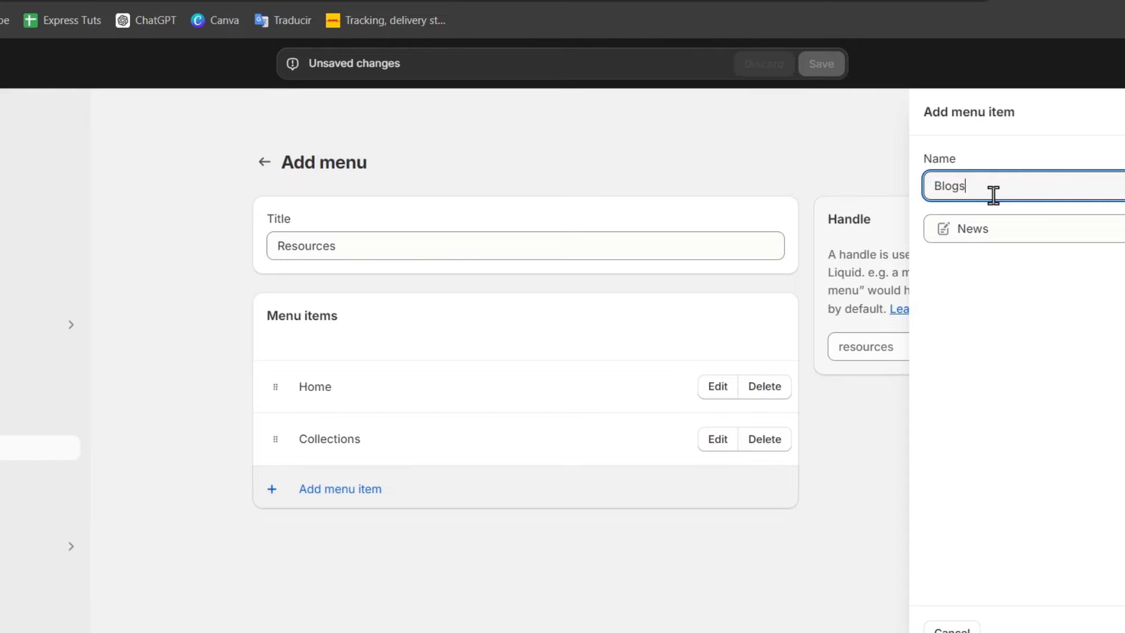
key("Return")
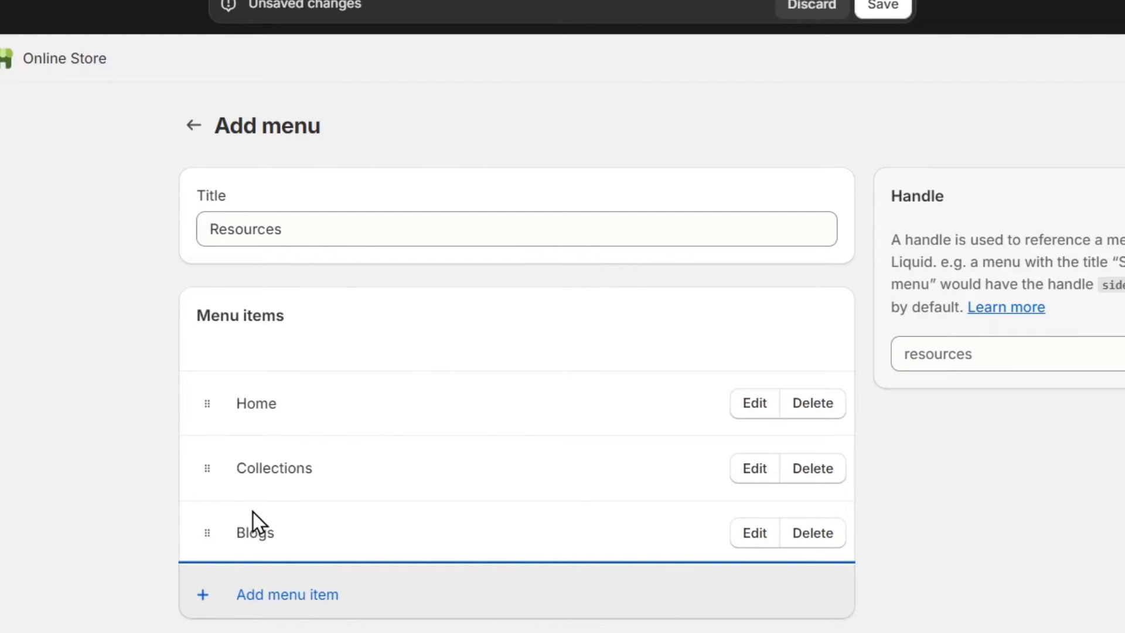
left_click_drag(210, 521, 206, 468)
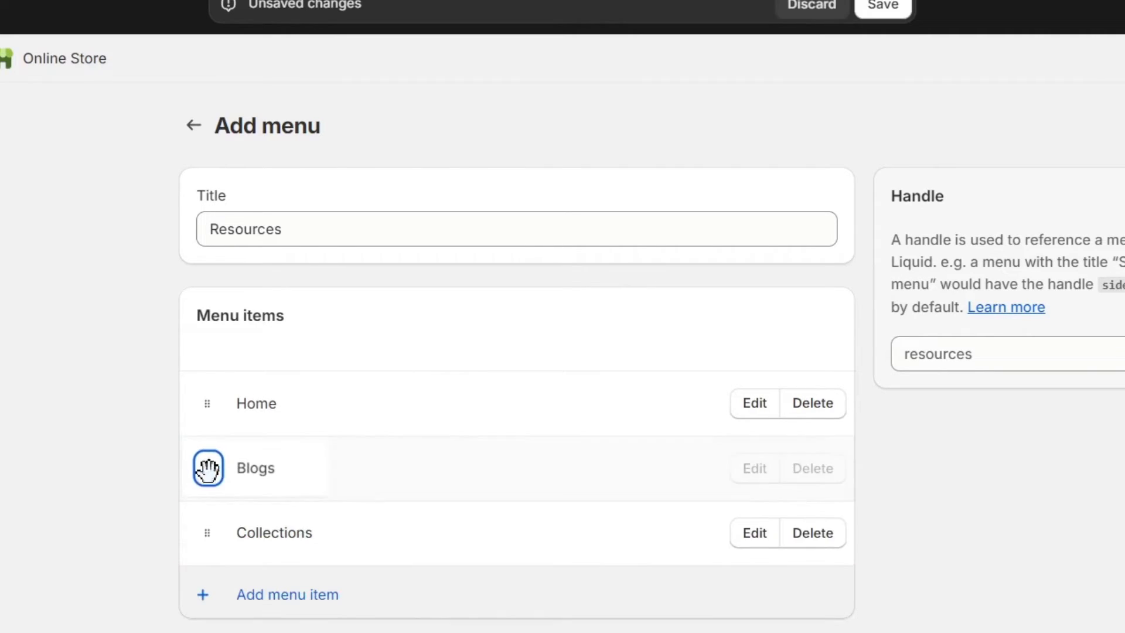
Add another menu item linked to the News blog, keeping News as its name.
left_click(242, 603)
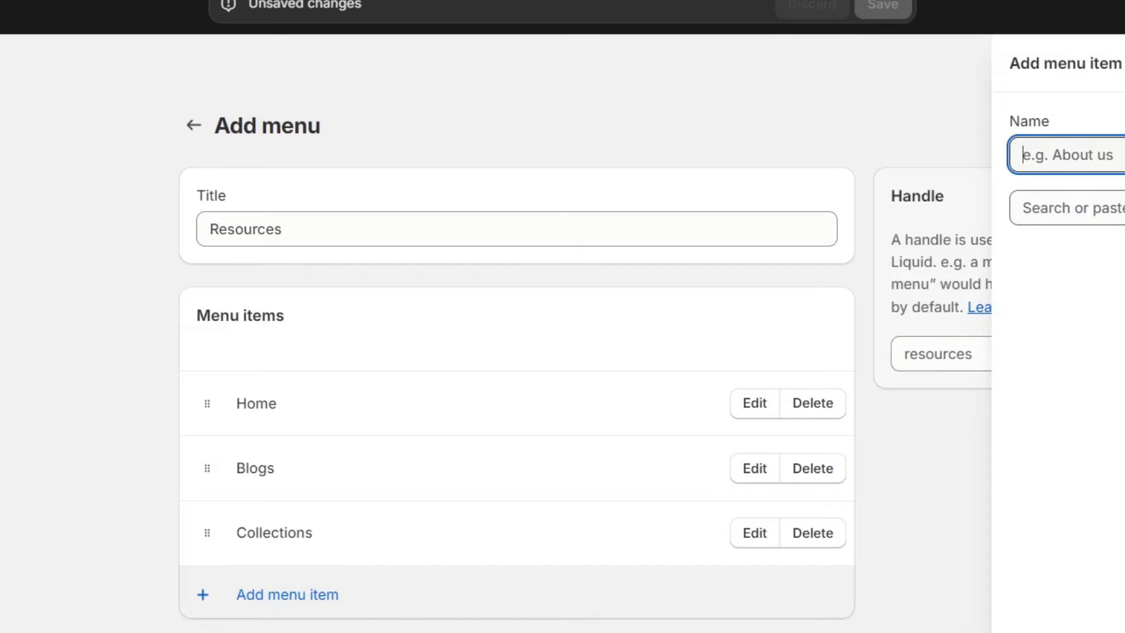
left_click(1120, 215)
left_click(1049, 472)
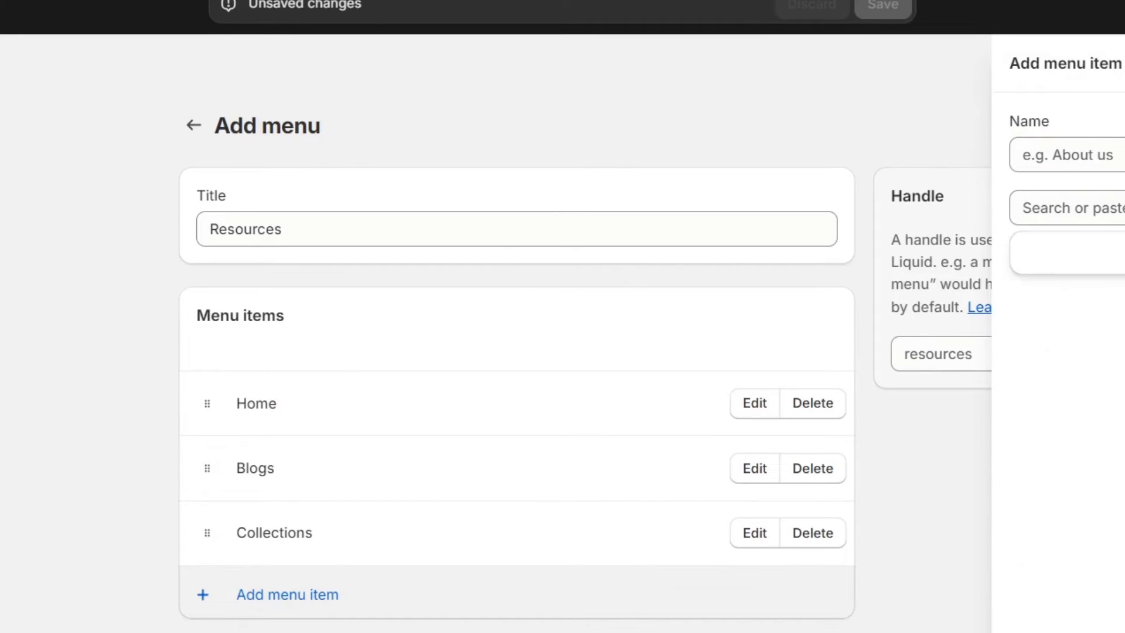
left_click(1045, 297)
left_click(1124, 631)
Move News above Collections, nest it as a sub-item under Blogs, and save the Resources menu.
left_click_drag(201, 598, 198, 533)
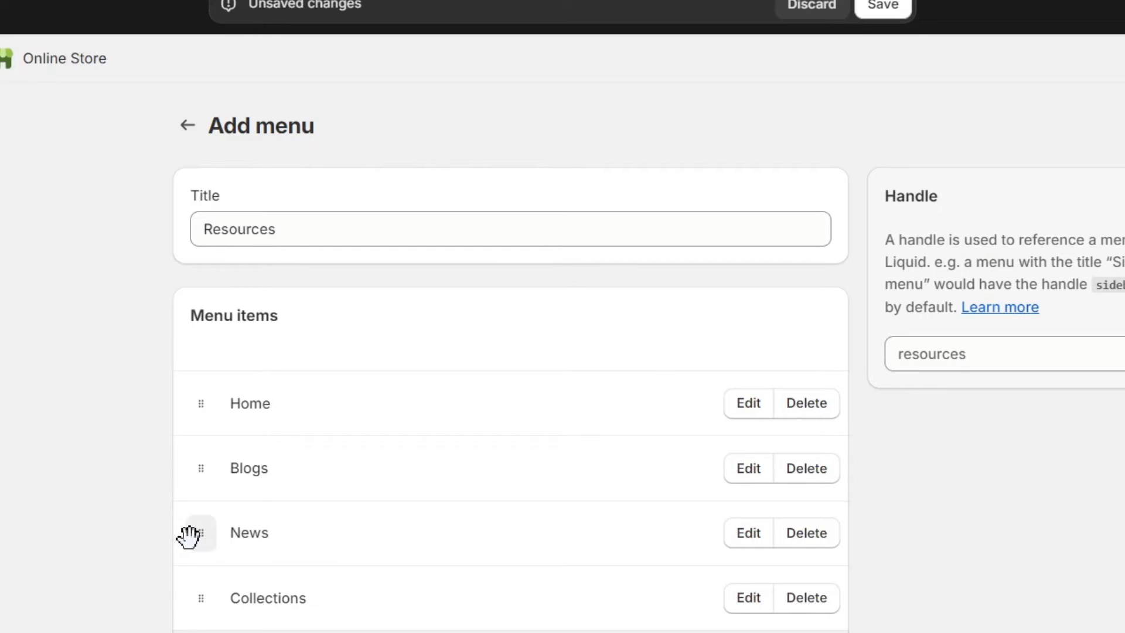
left_click_drag(194, 533, 195, 539)
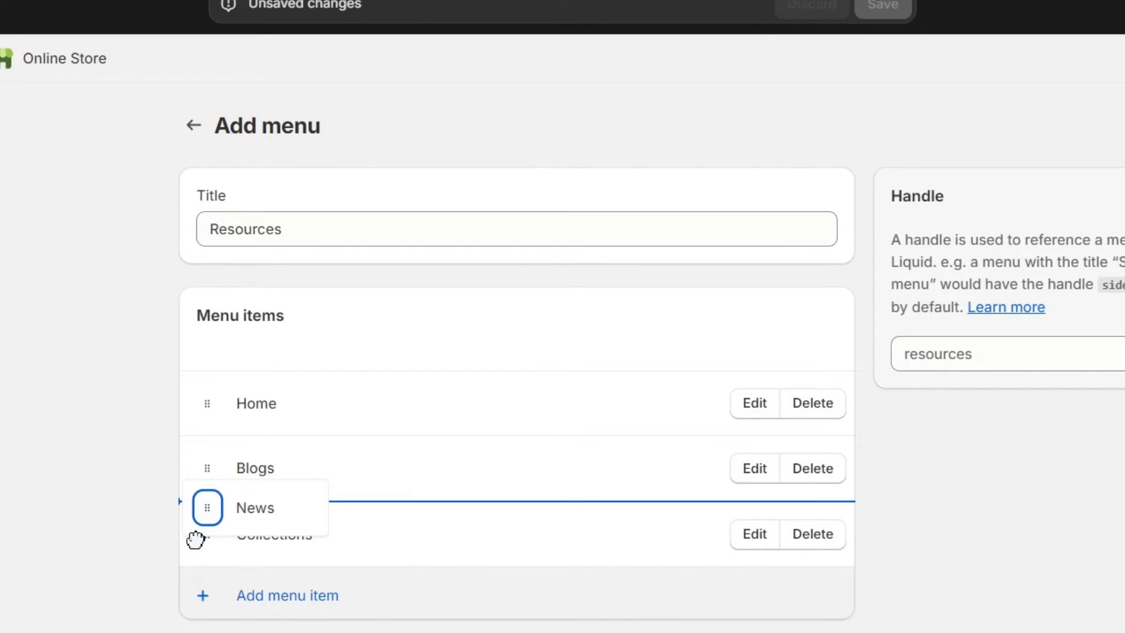
left_click_drag(195, 539, 242, 531)
left_click_drag(238, 530, 237, 532)
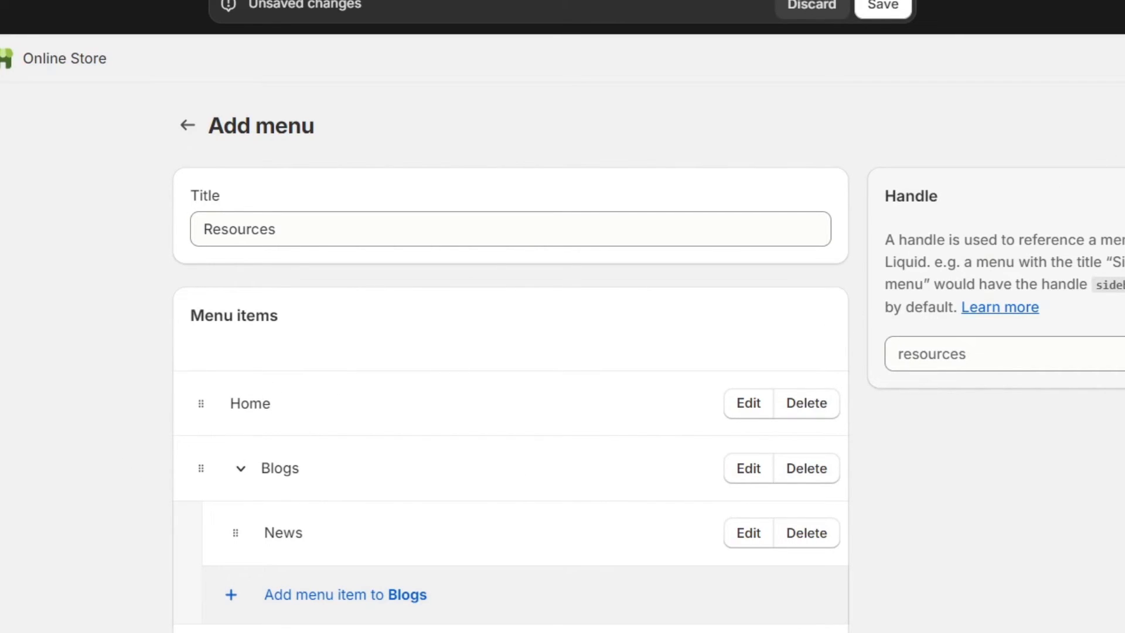
left_click(884, 10)
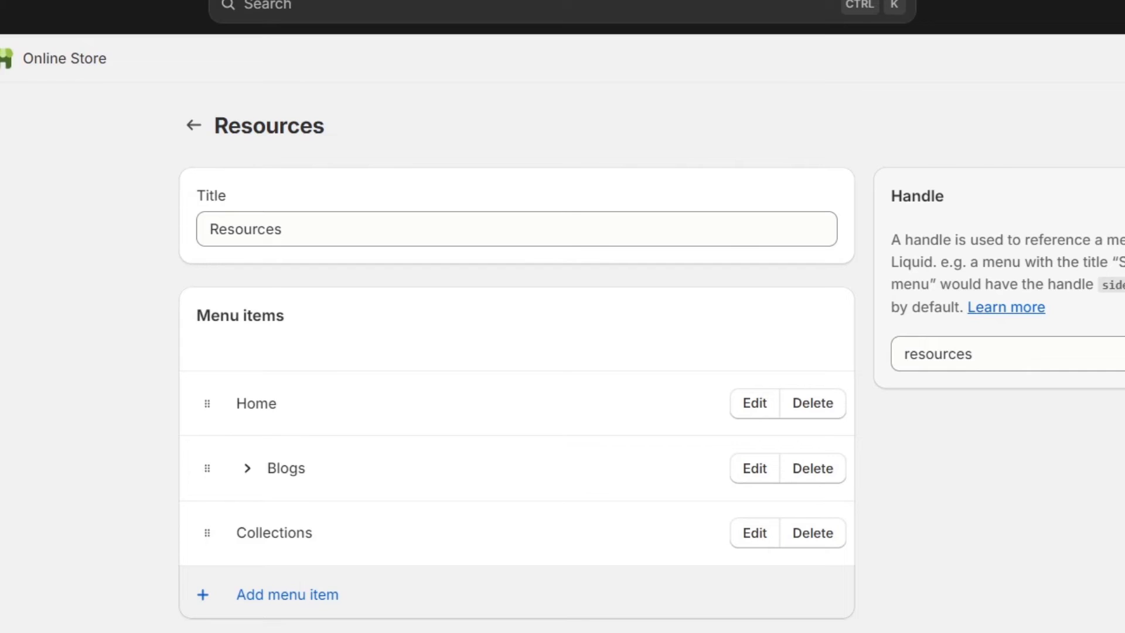
Open the current Dawn theme for customization and assign the Resources menu to the home page header.
scroll(603, 597, "down", 3)
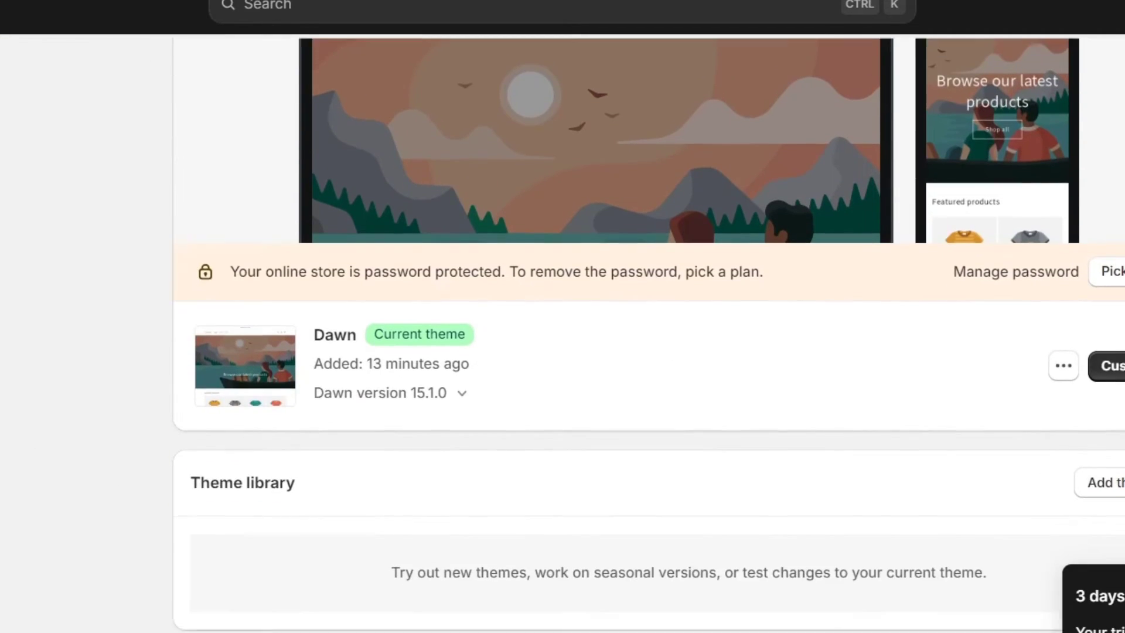
left_click(1107, 356)
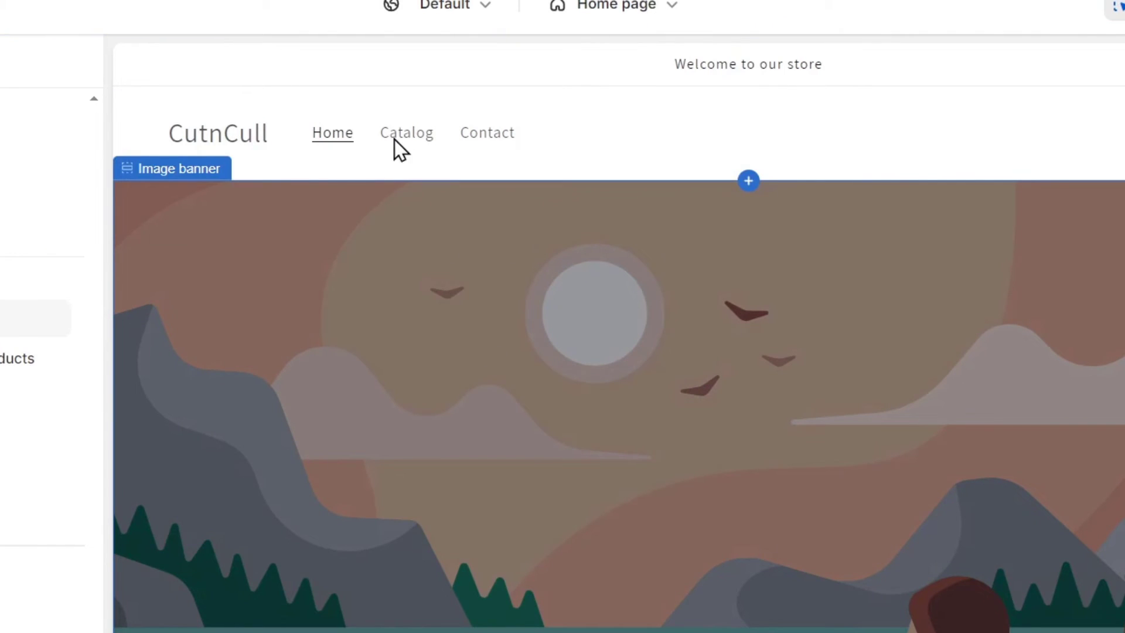
left_click(475, 149)
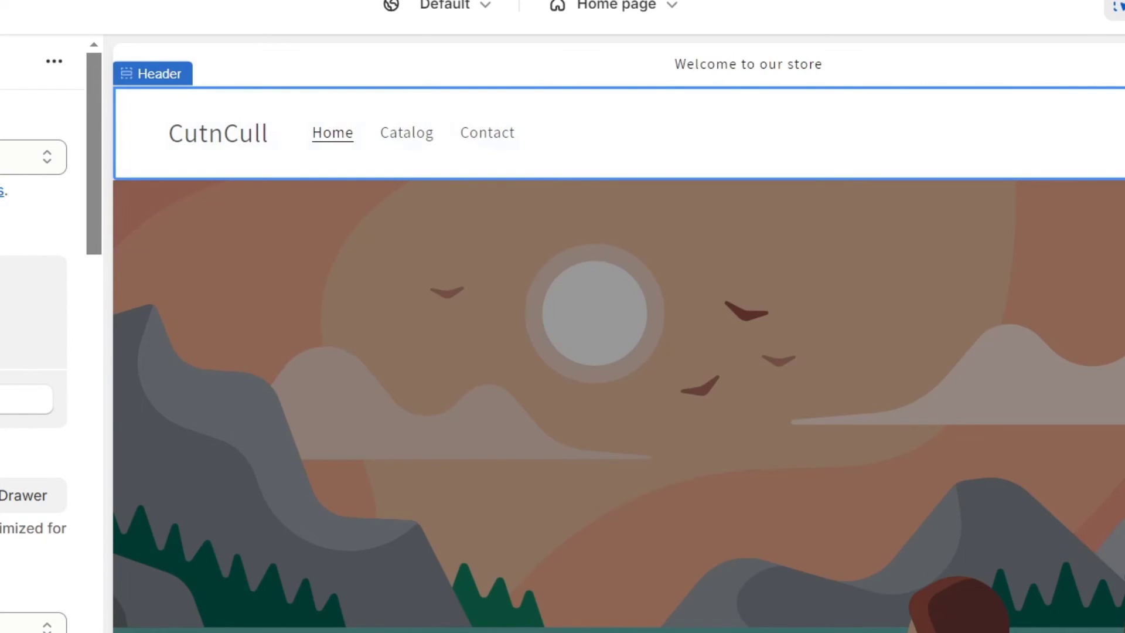
left_click(12, 399)
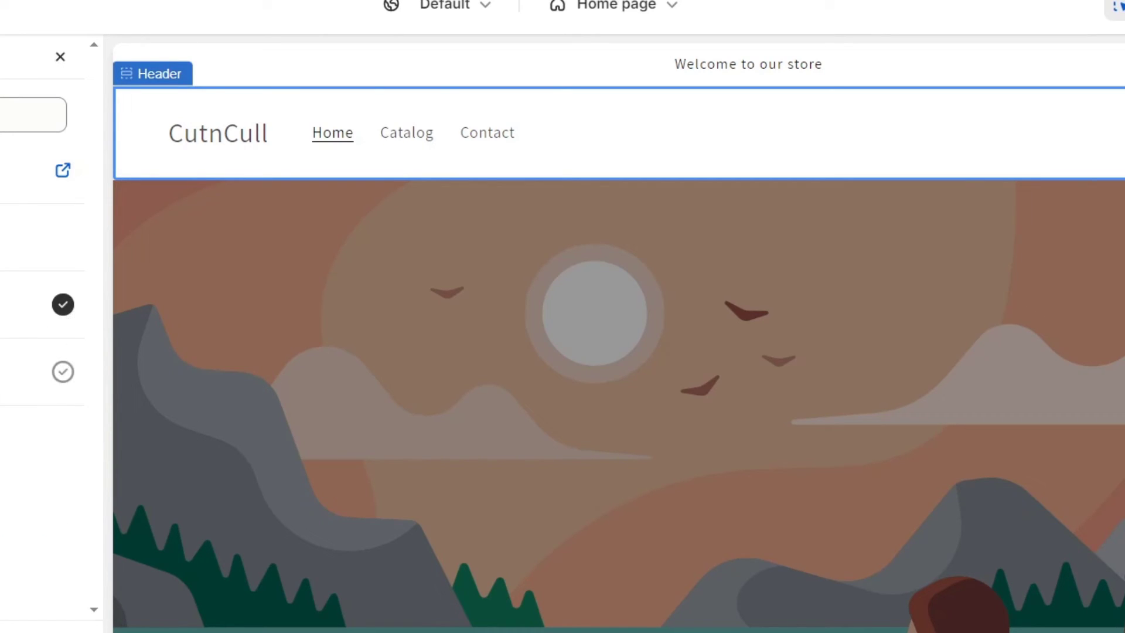
left_click(57, 381)
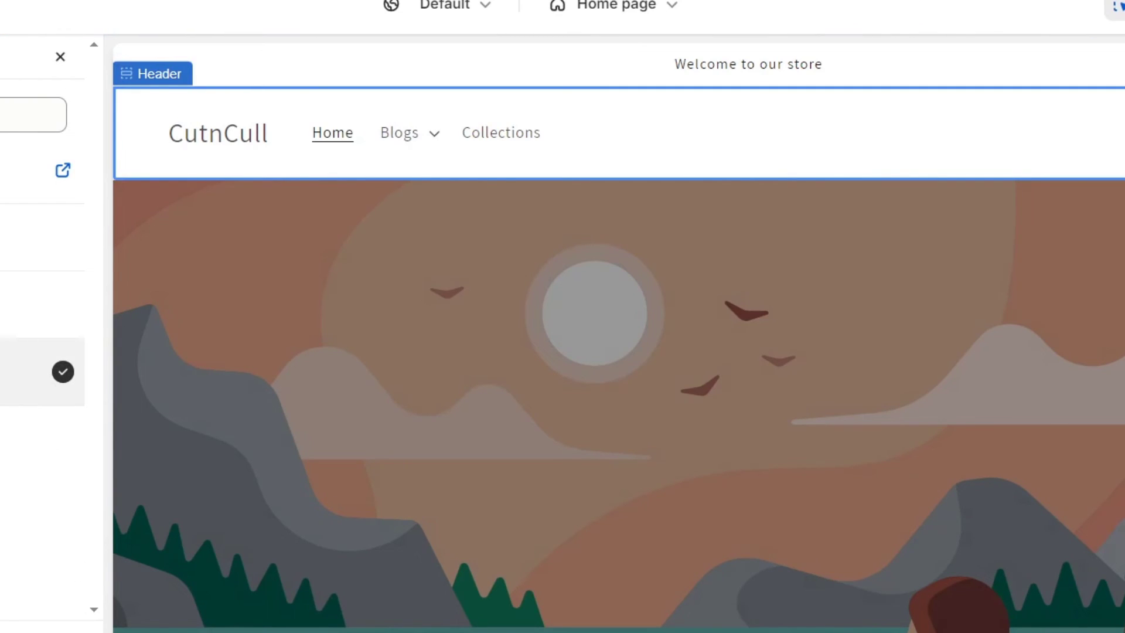
left_click(64, 632)
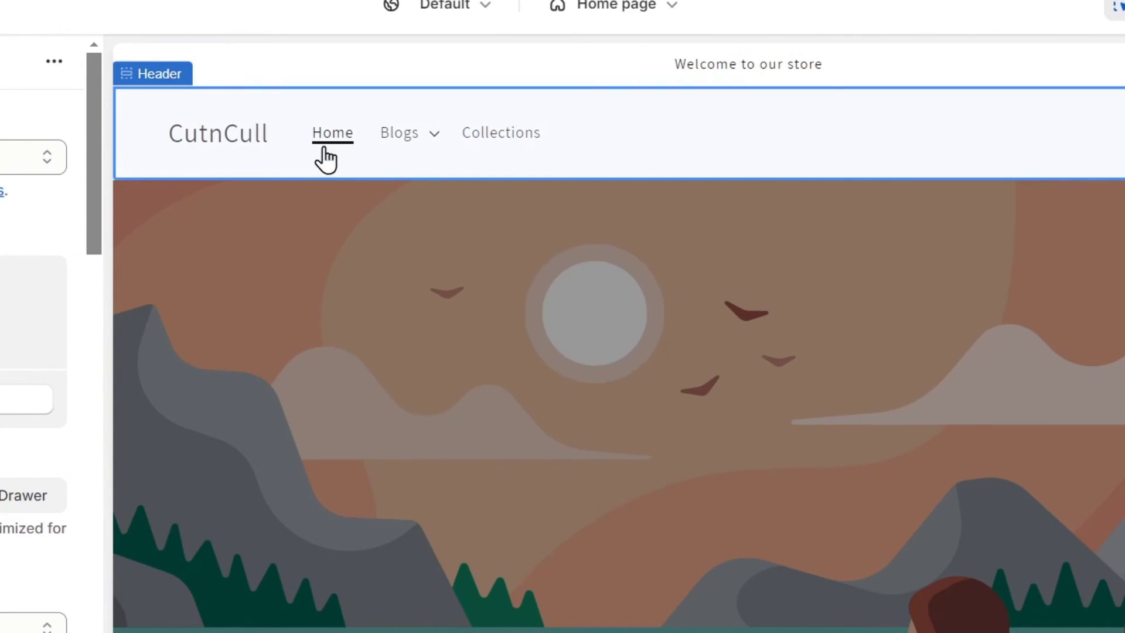
Check the Blogs submenu in the header and look over the home page in the desktop preview.
left_click(389, 144)
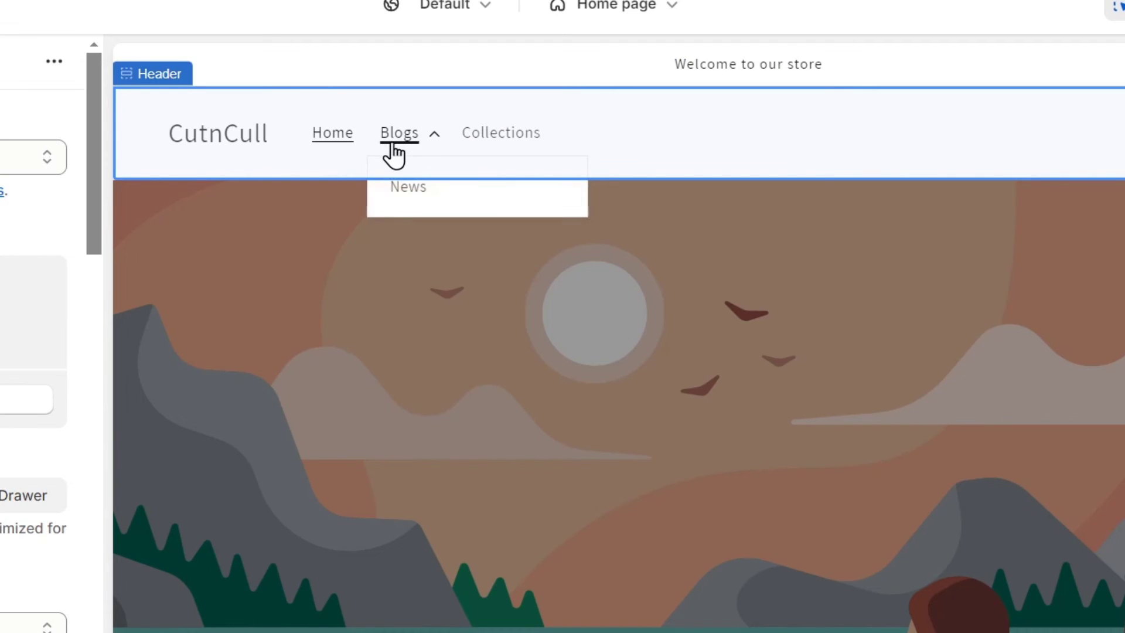
left_click(438, 187)
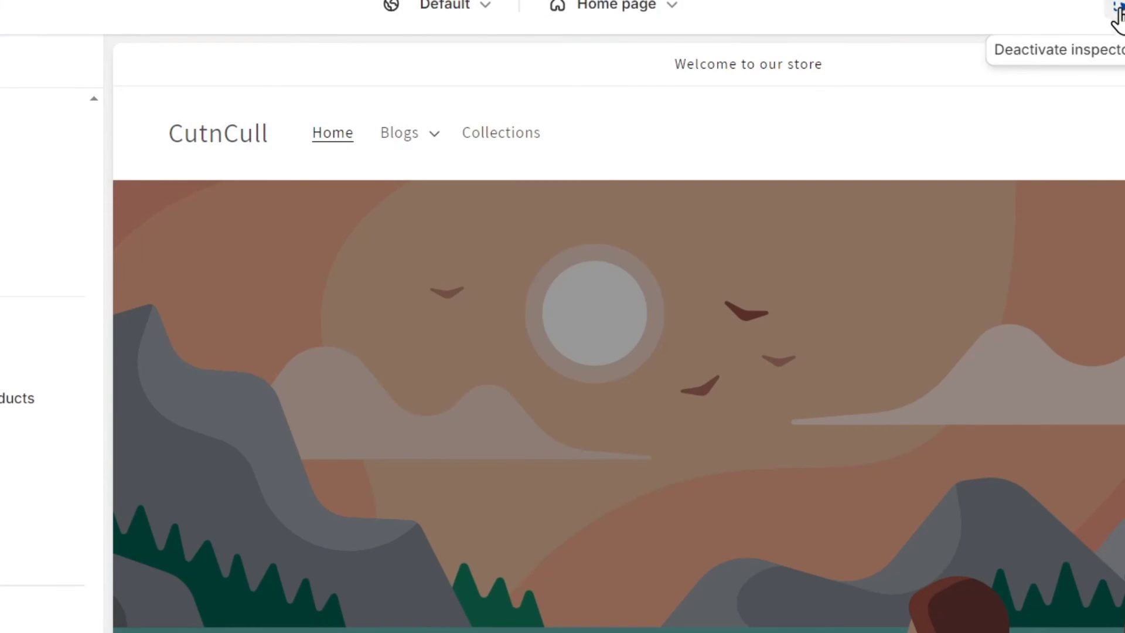
scroll(949, 311, "down", 15)
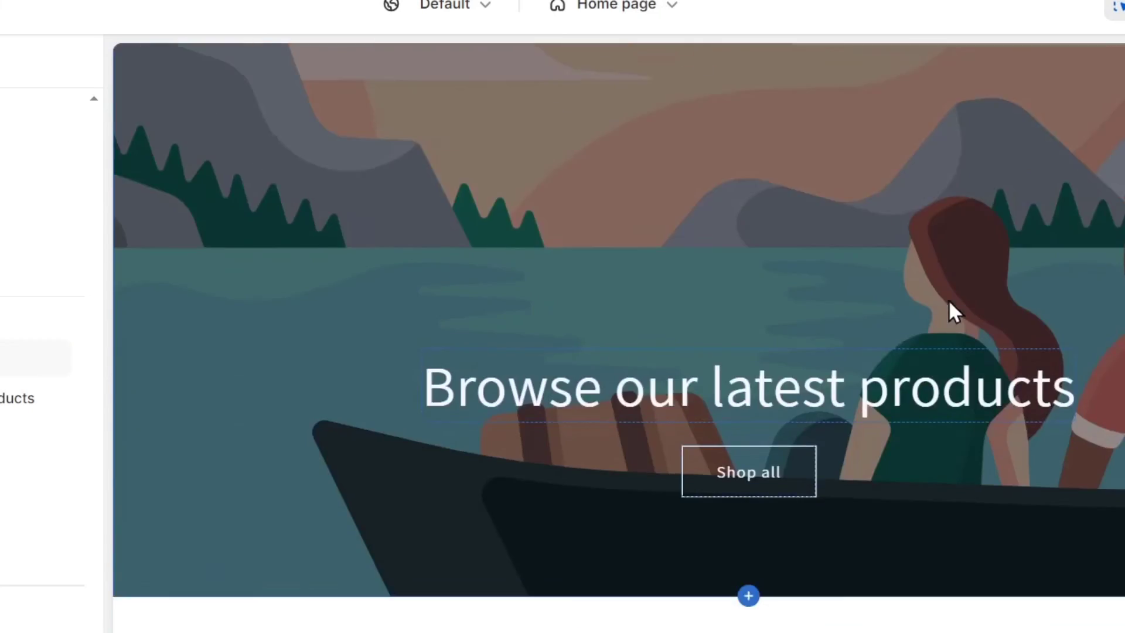
scroll(949, 312, "up", 13)
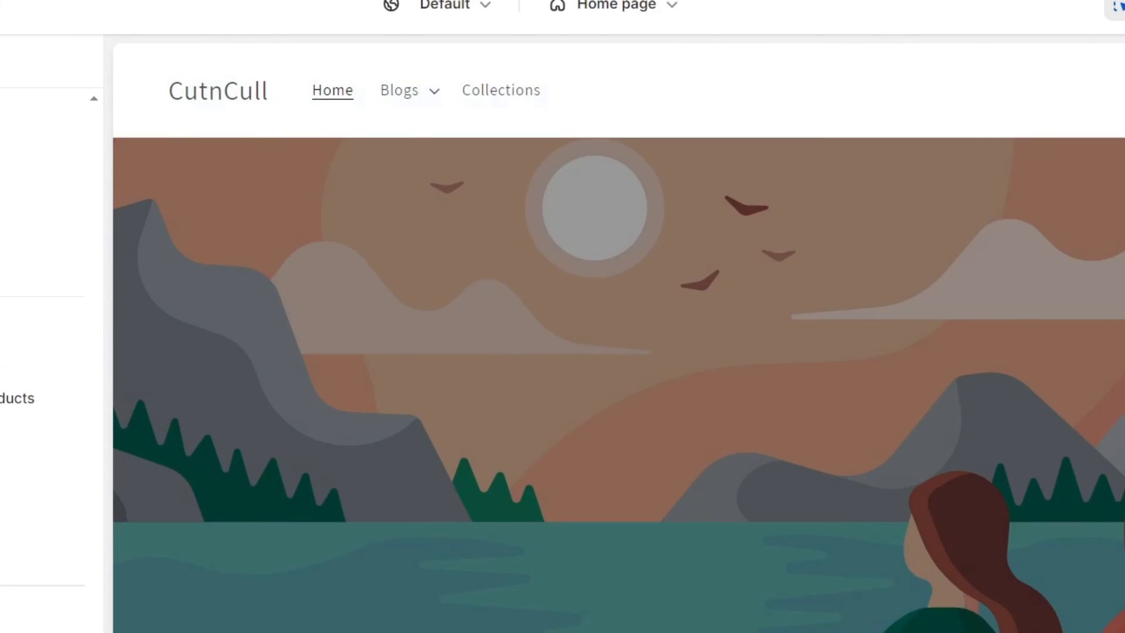
Examine the home page layout from header to lower sections in the mobile preview and the other preview size.
left_click(1116, 7)
scroll(908, 286, "down", 8)
scroll(897, 296, "up", 10)
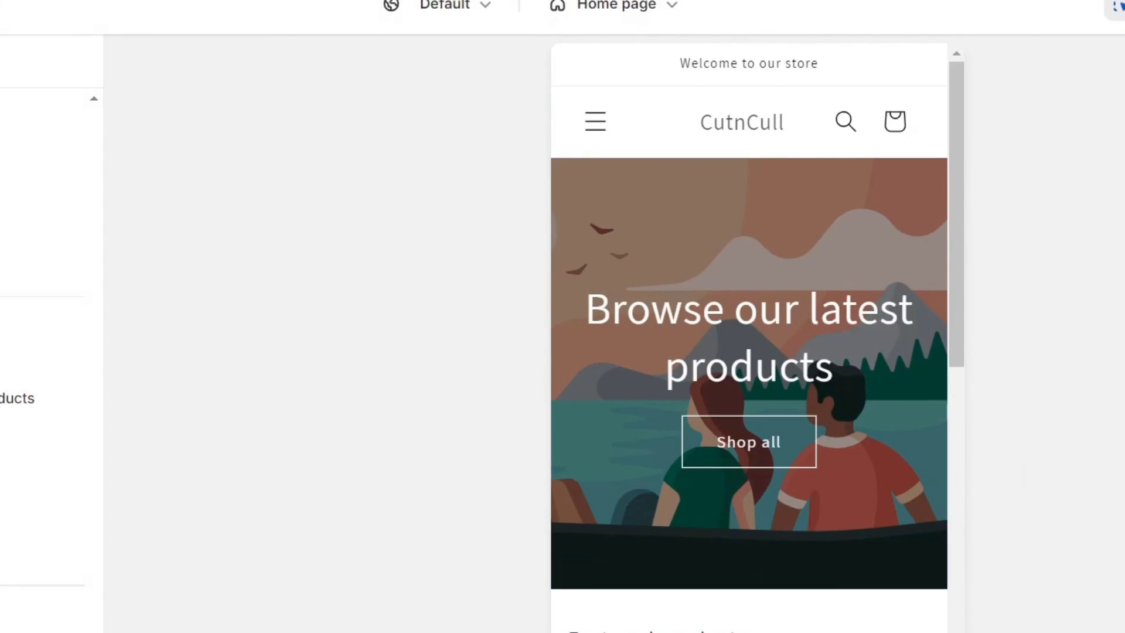
left_click(1119, 7)
scroll(871, 256, "down", 15)
scroll(872, 257, "up", 12)
scroll(873, 256, "up", 5)
scroll(873, 268, "down", 15)
scroll(873, 267, "up", 15)
Deactivate the preview inspector and expand the Blogs submenu in the desktop header.
left_click(1118, 5)
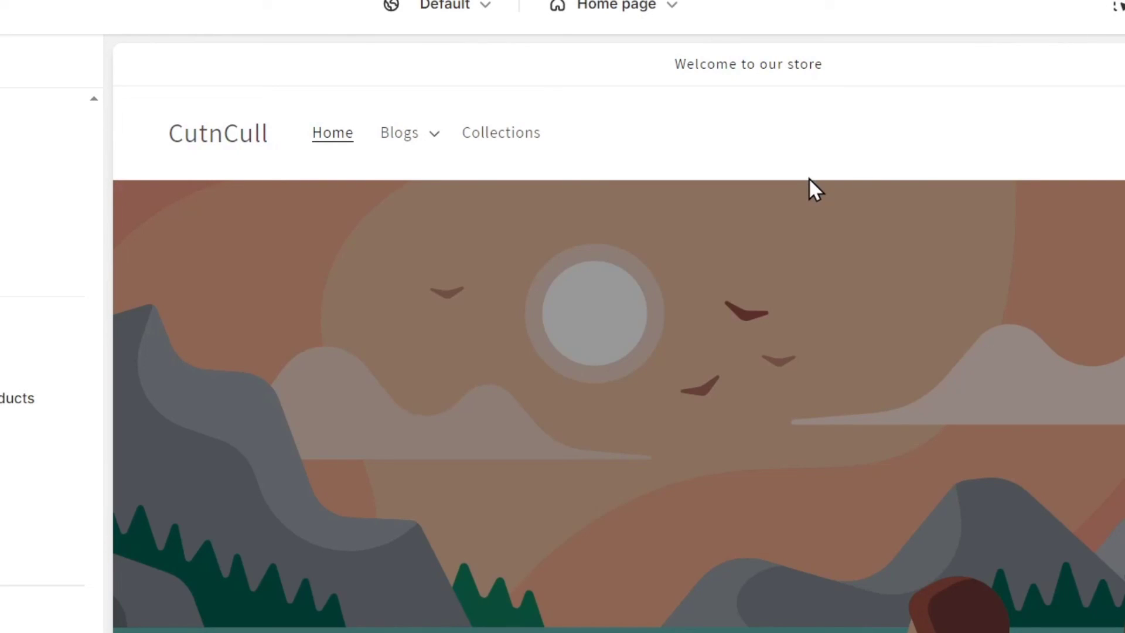
scroll(809, 178, "down", 5)
scroll(808, 178, "up", 5)
left_click(405, 137)
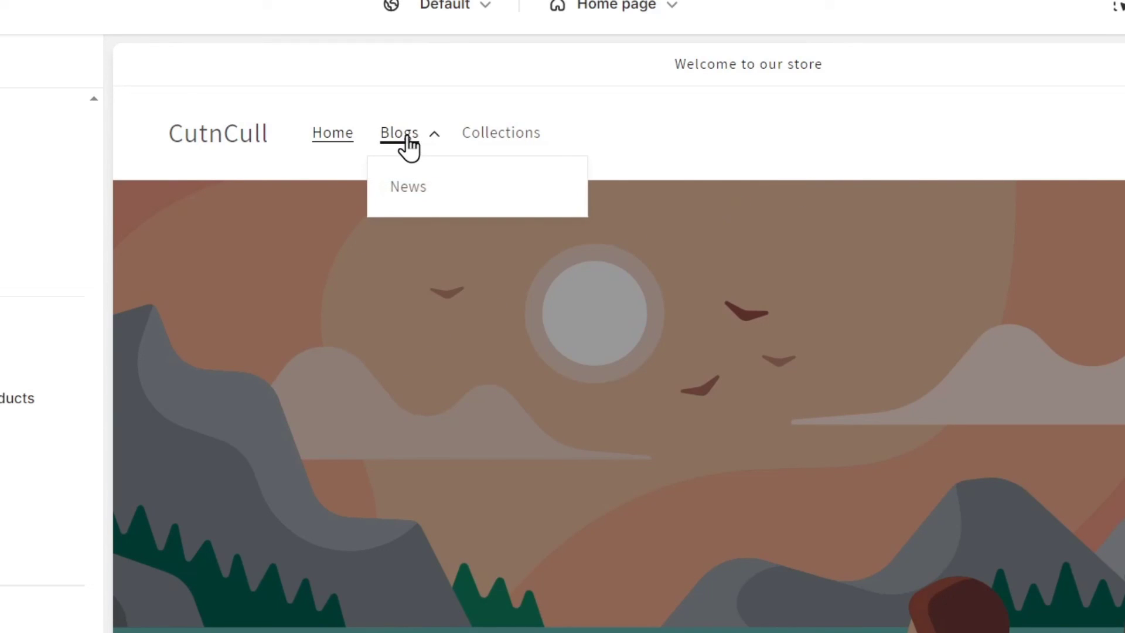